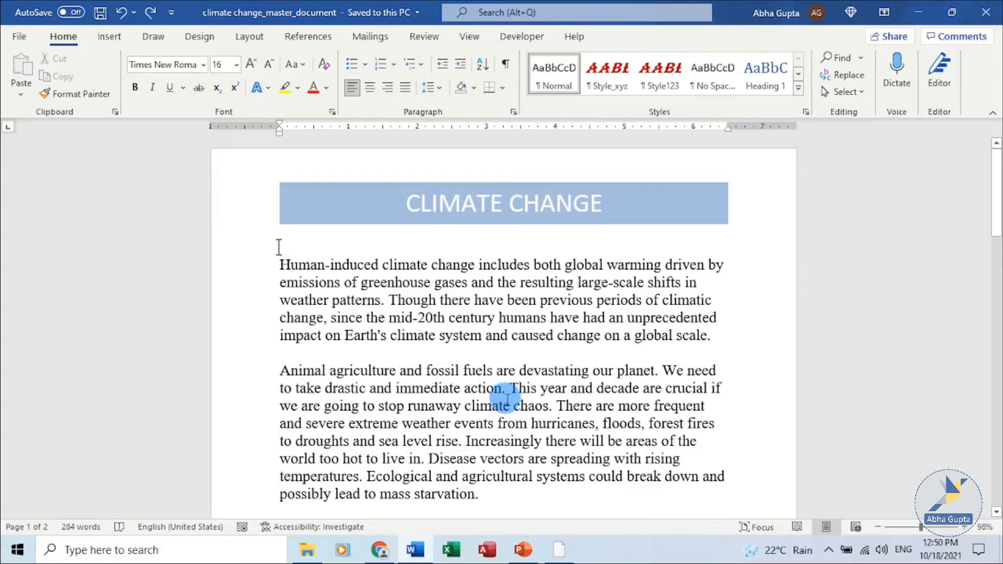
Step: Place the cursor below the heading on page 2 and switch the document to Outline view
scroll(507, 399, down, 15)
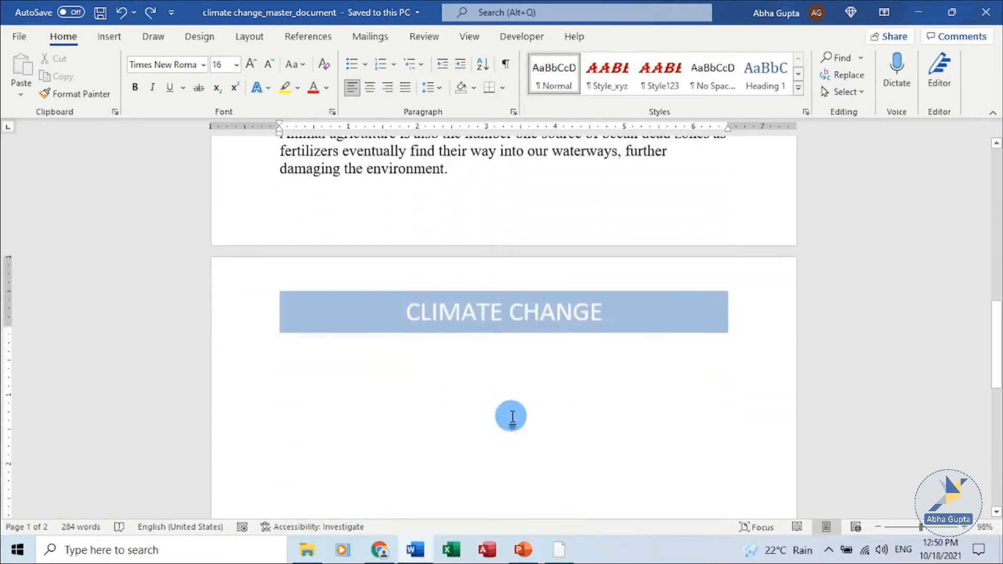
click(292, 258)
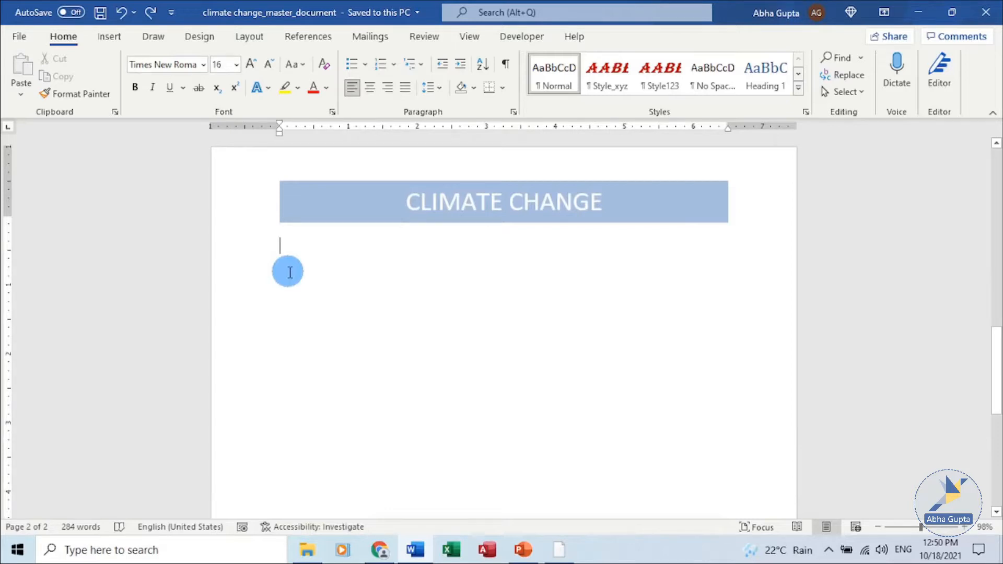
click(465, 38)
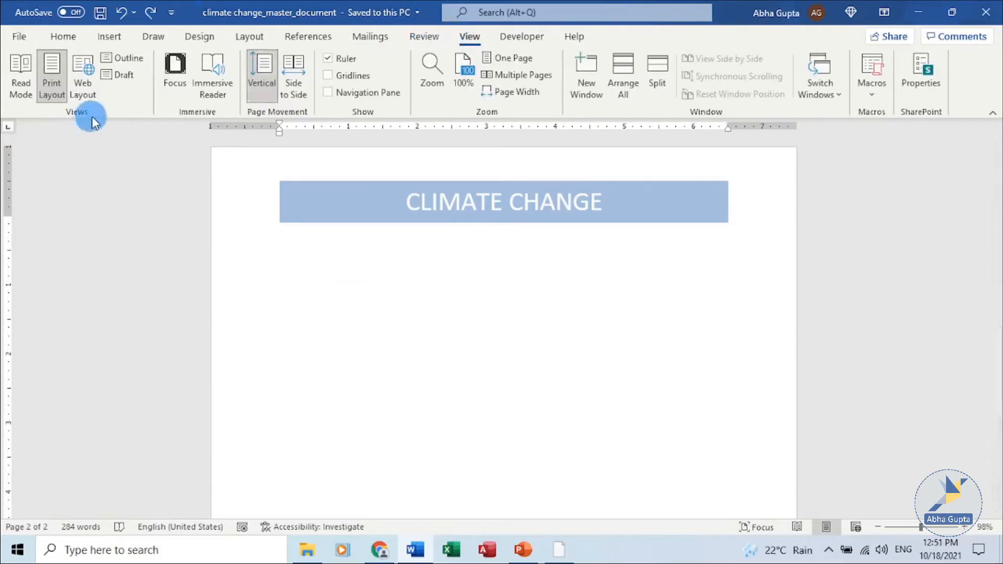
click(134, 60)
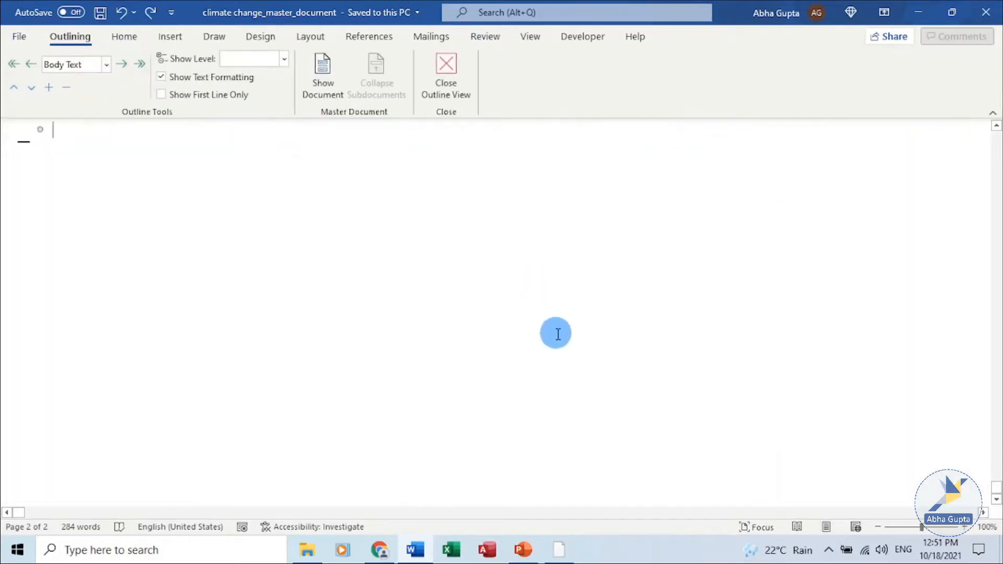
Step: Add an empty paragraph at the end of the outline and insert an existing Word file there as a subdocument
scroll(557, 335, up, 15)
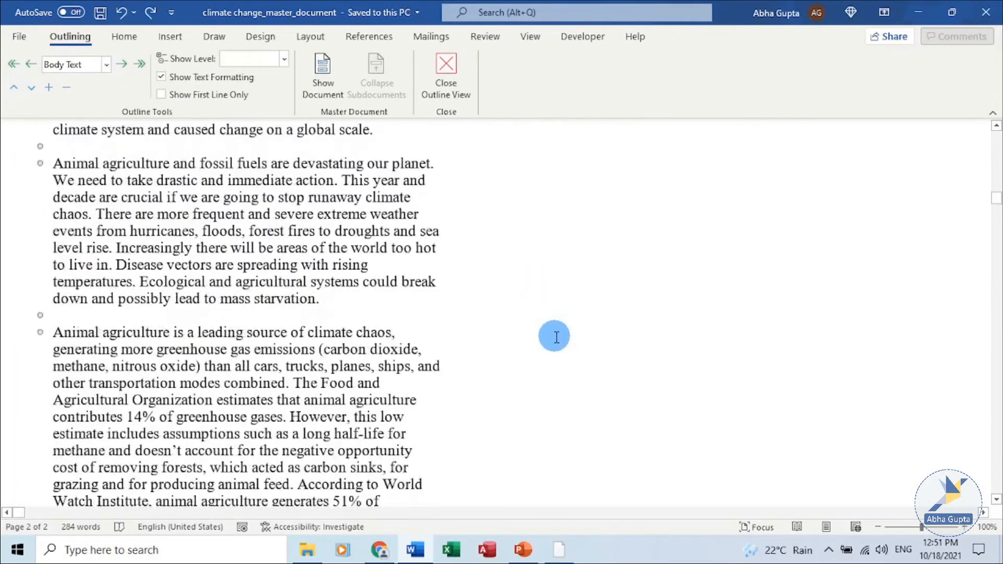
scroll(553, 337, up, 2)
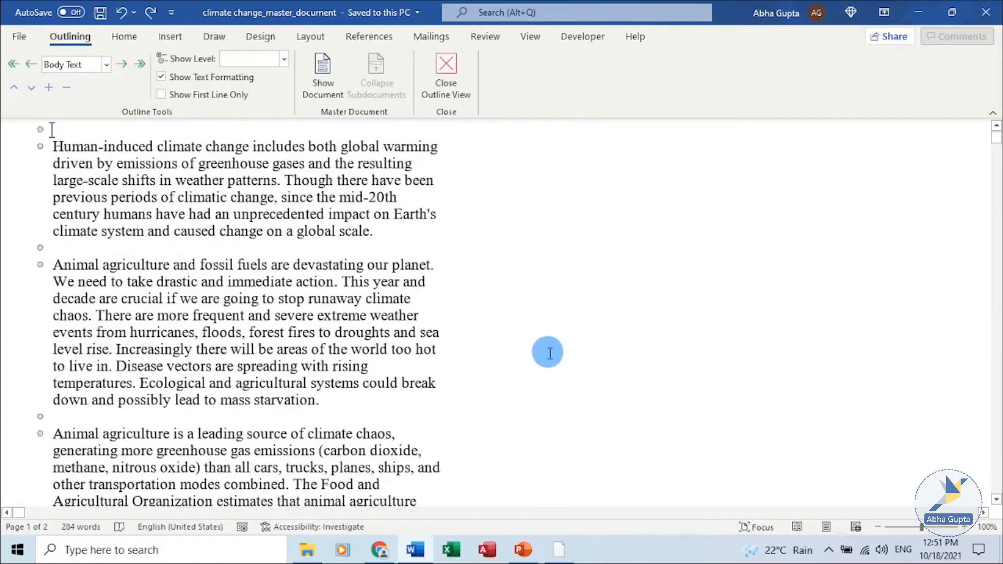
scroll(551, 351, down, 7)
scroll(557, 365, down, 4)
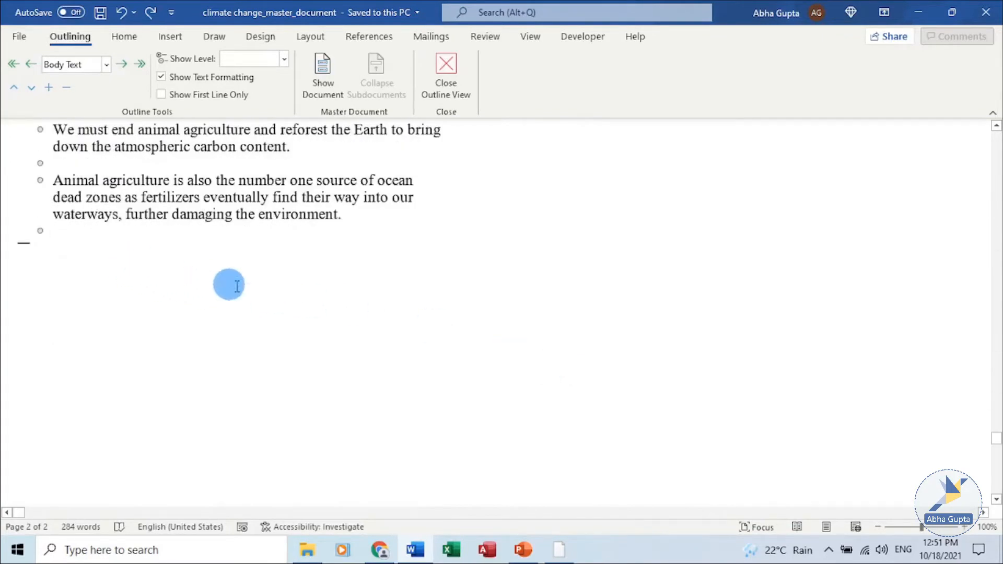
key(Return)
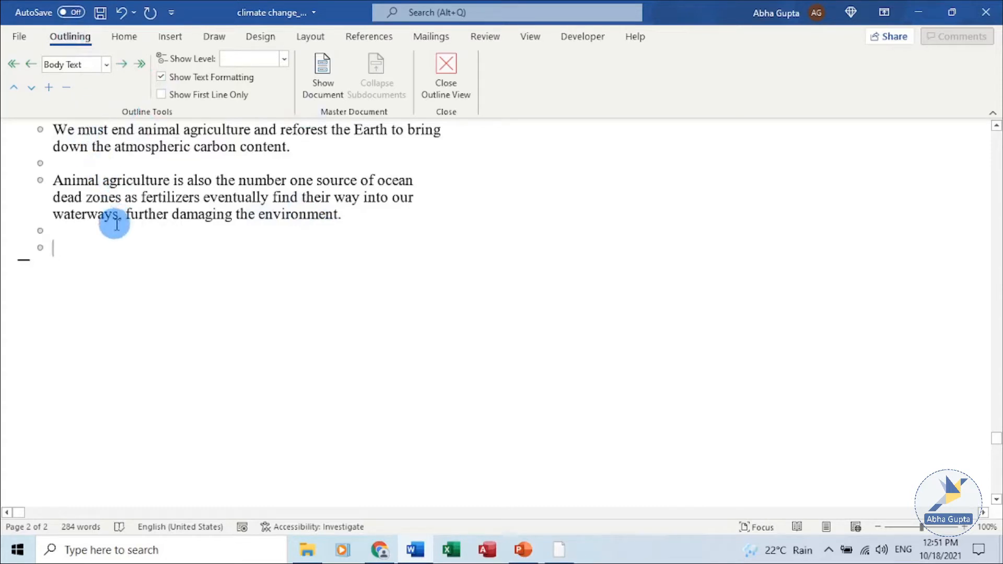
click(322, 85)
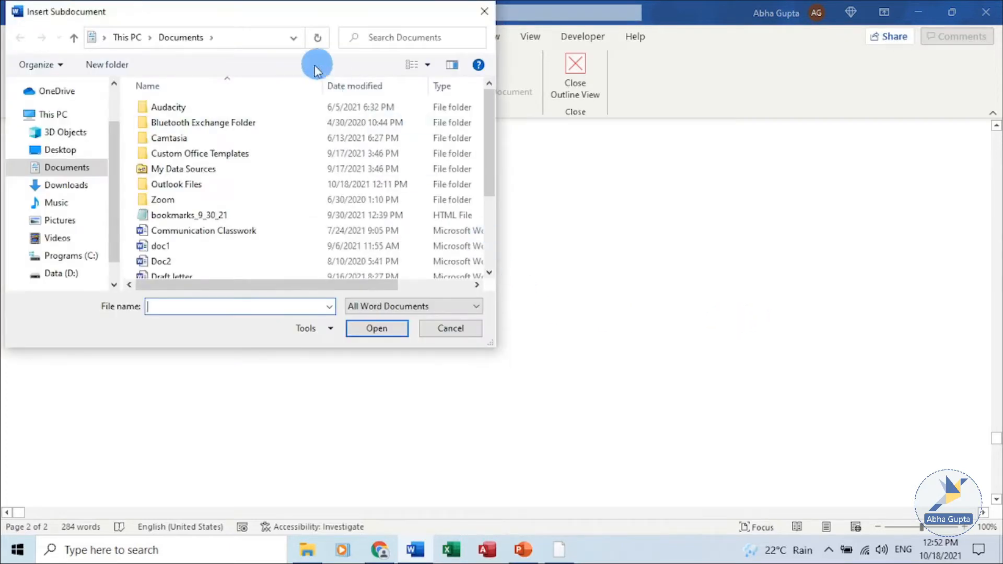
drag(224, 12, 254, 99)
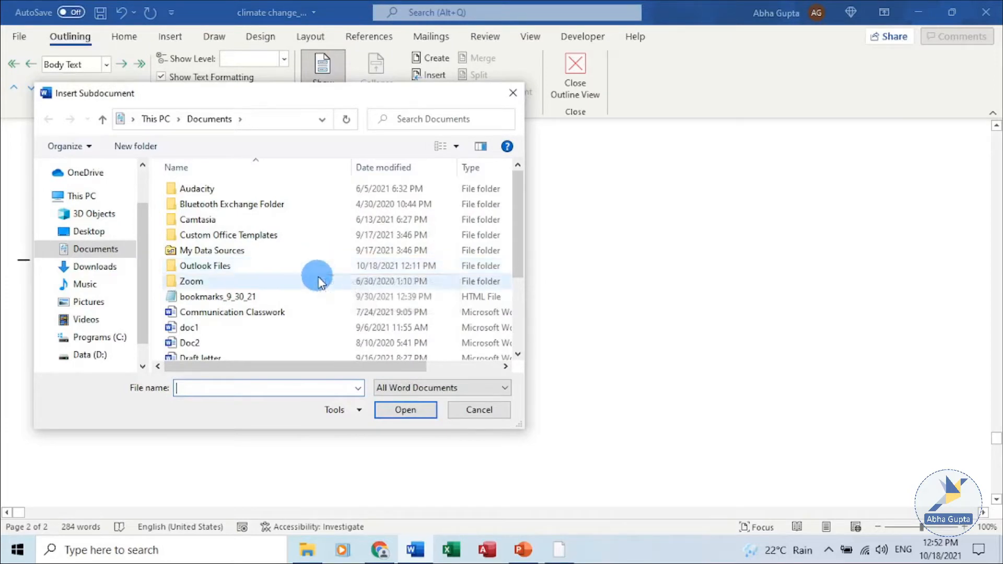
double_click(306, 295)
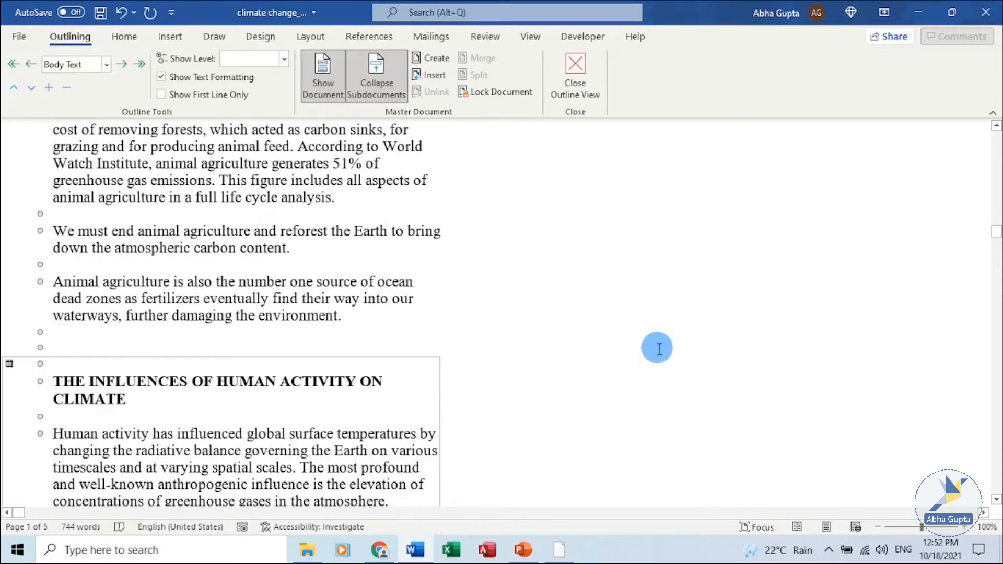
Step: Collapse the subdocuments, agreeing to save changes to the master document
scroll(658, 349, down, 3)
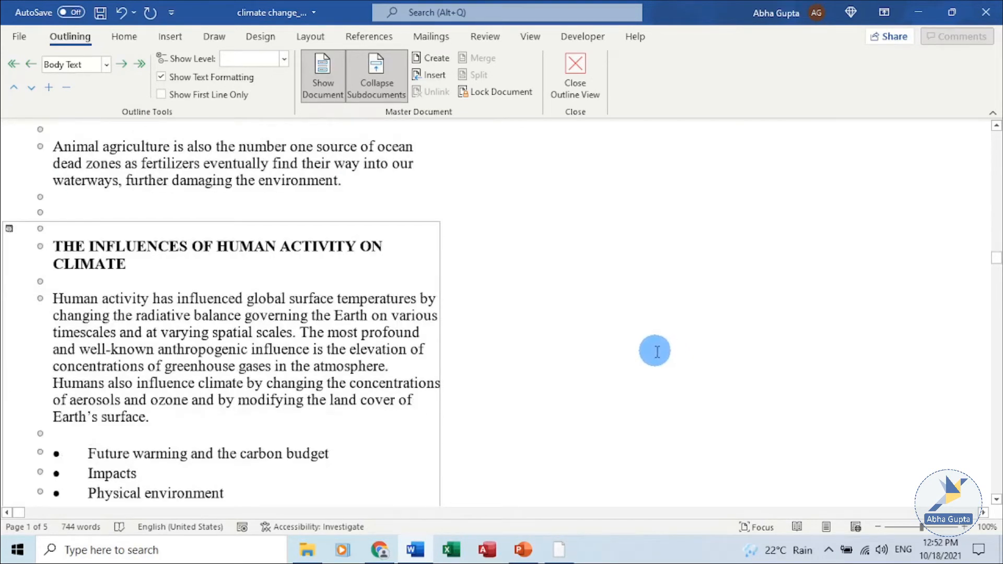
scroll(657, 351, down, 4)
scroll(657, 351, down, 12)
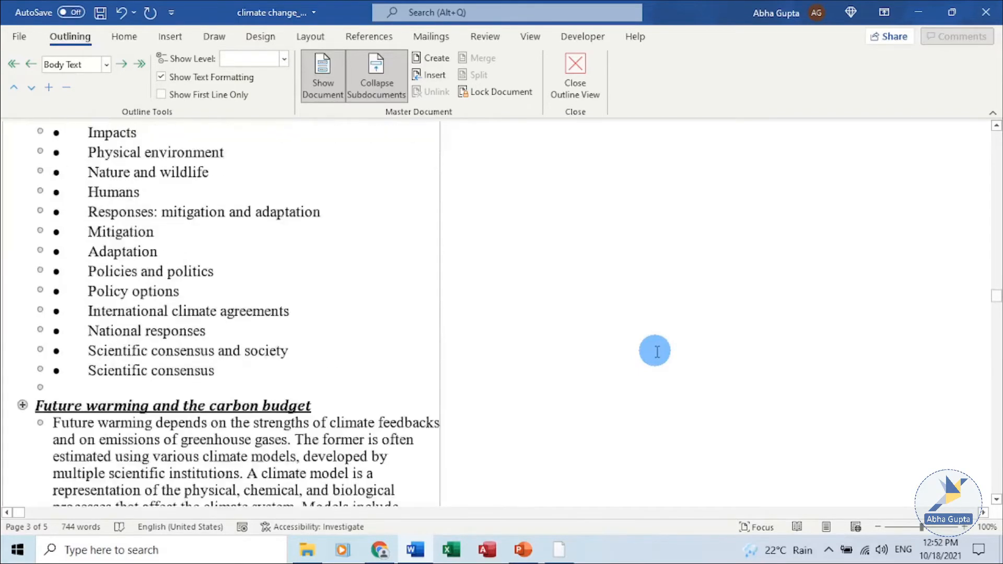
scroll(657, 352, down, 10)
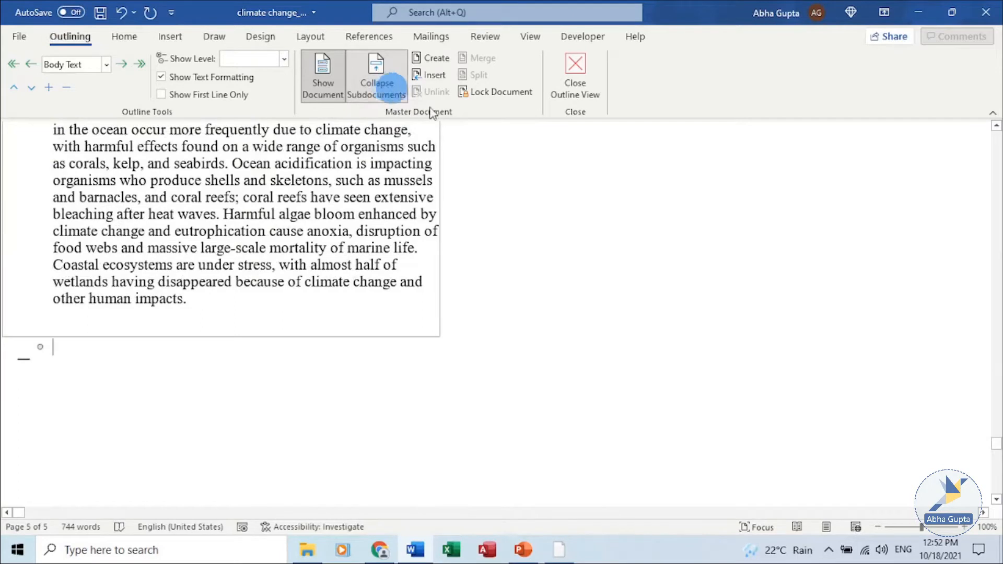
click(396, 89)
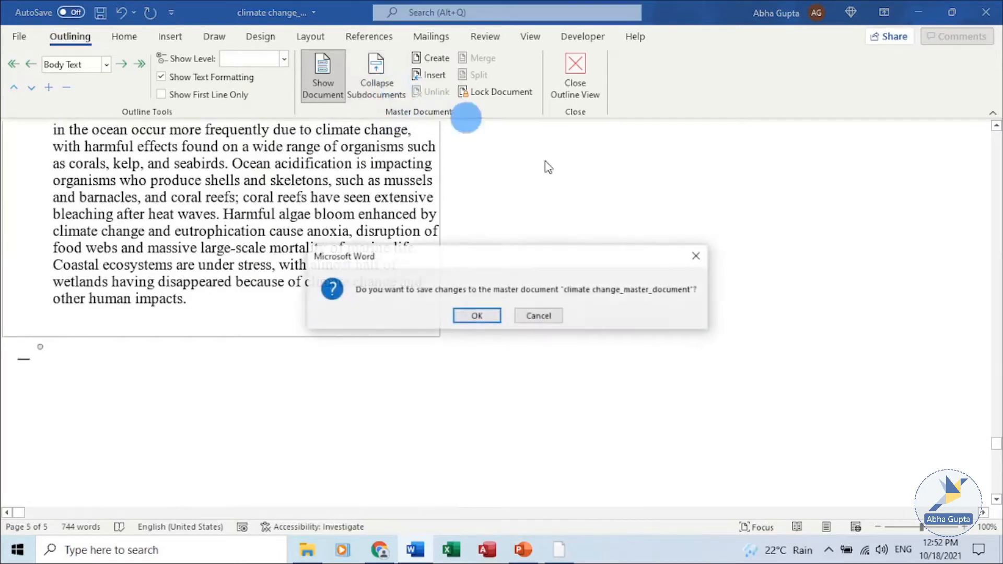
click(477, 315)
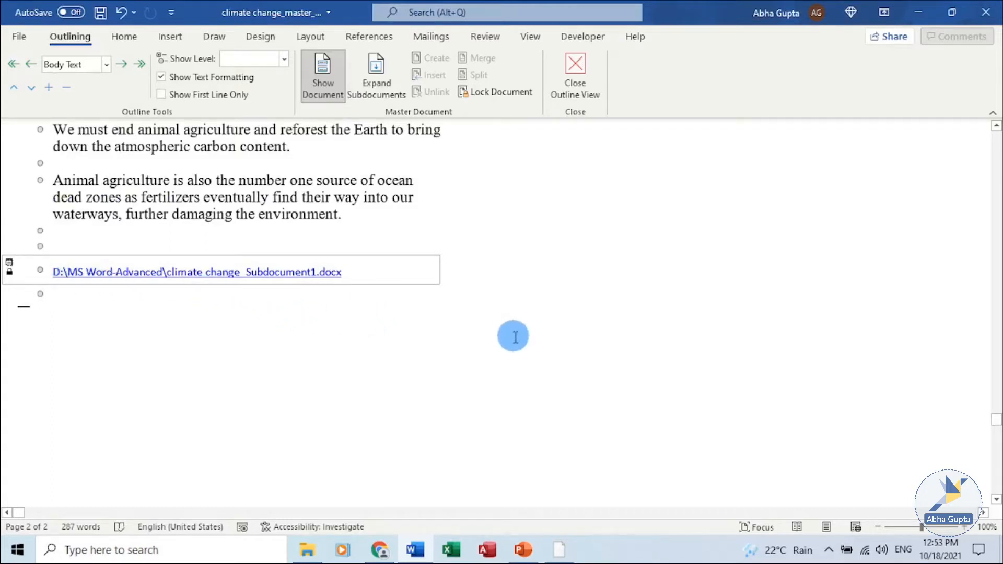
Step: Add a new paragraph, expand the subdocuments, and insert a second Word file as a subdocument at the end
key(Return)
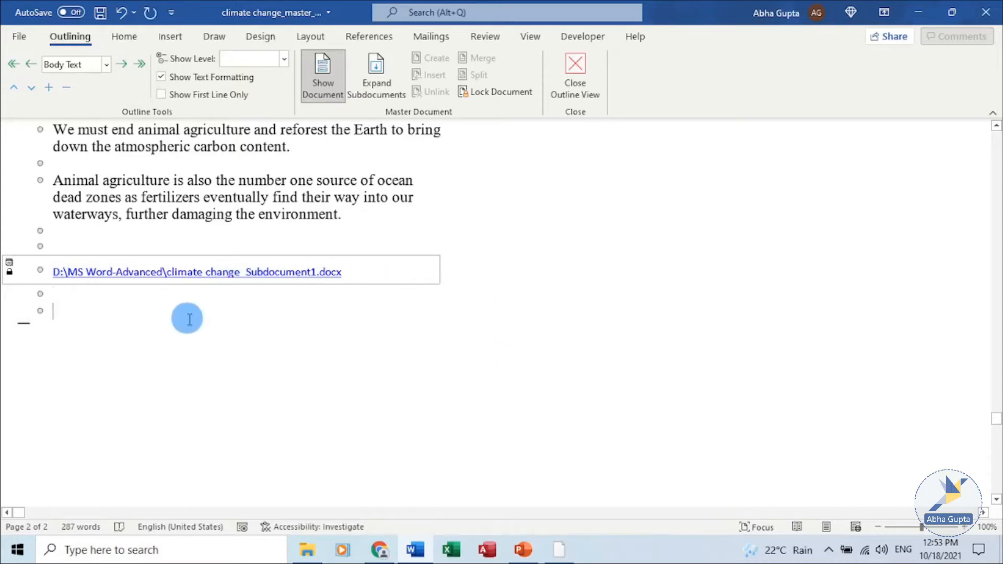
click(369, 91)
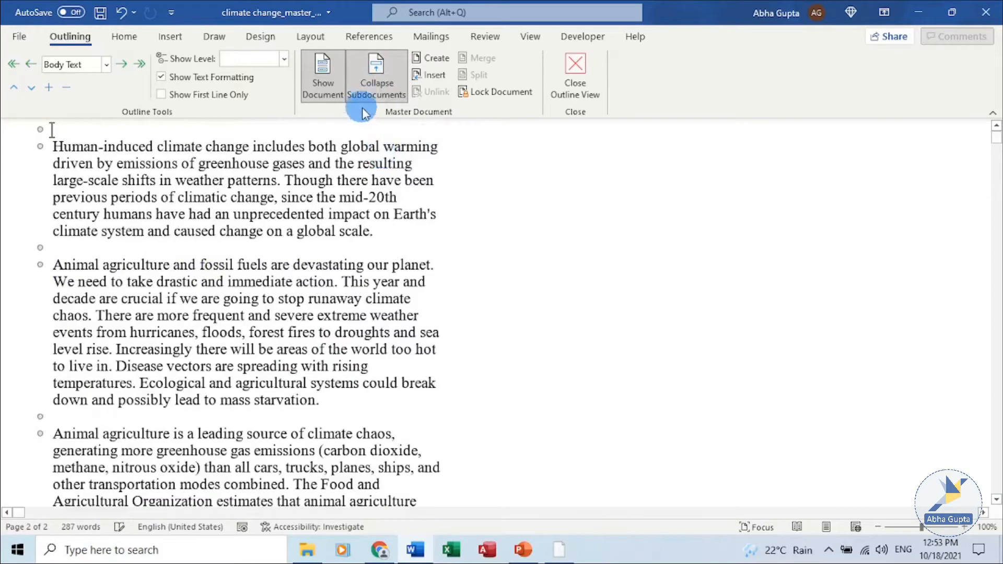
scroll(784, 292, down, 15)
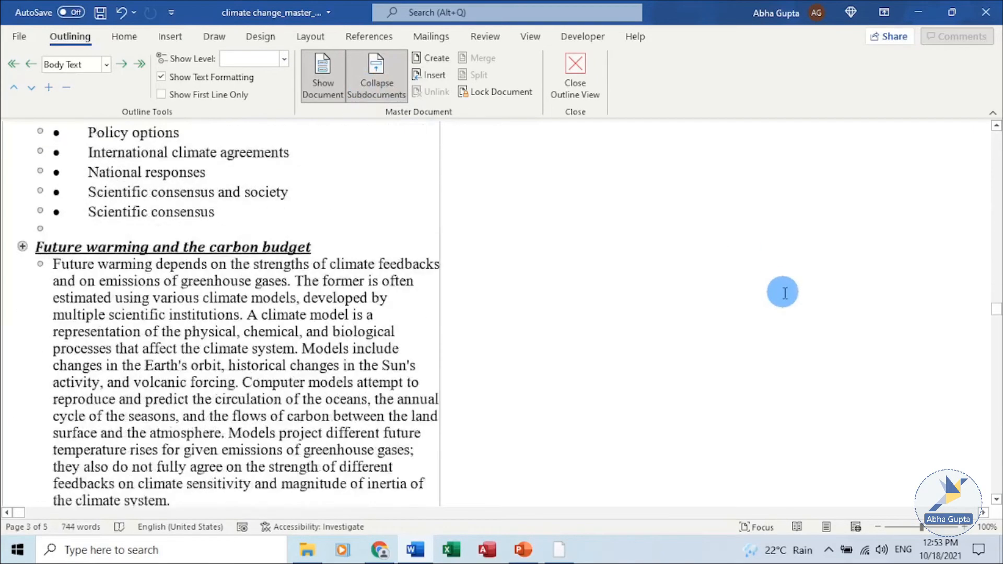
scroll(783, 292, down, 15)
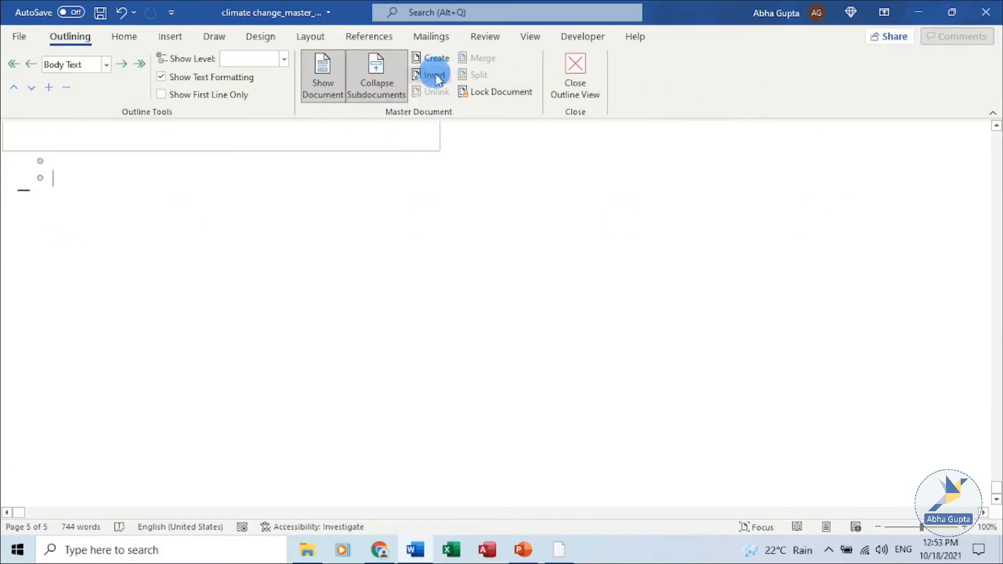
key(ctrl+z)
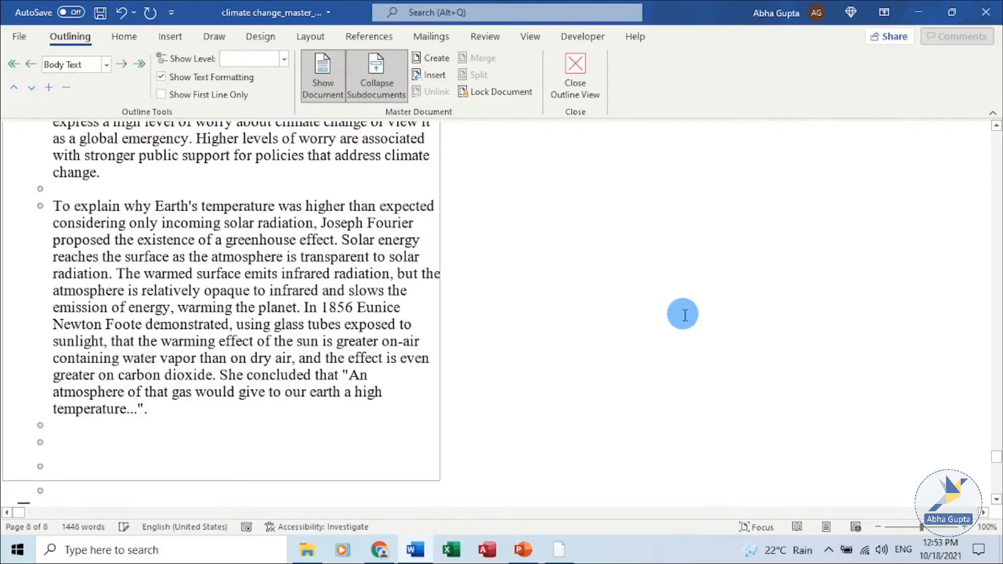
Step: Collapse the subdocuments again, agreeing to save changes to the master document
scroll(683, 314, up, 10)
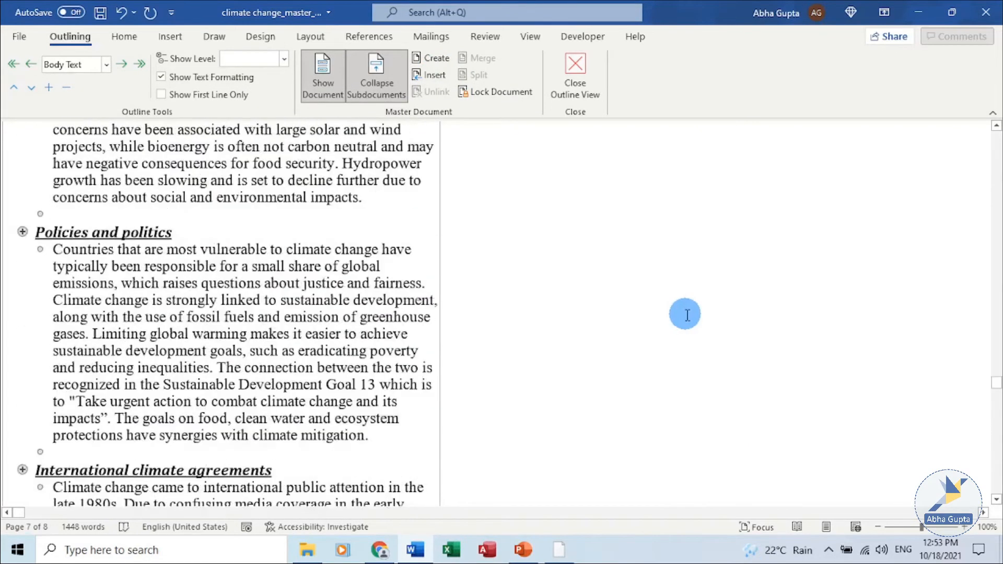
scroll(684, 316, up, 15)
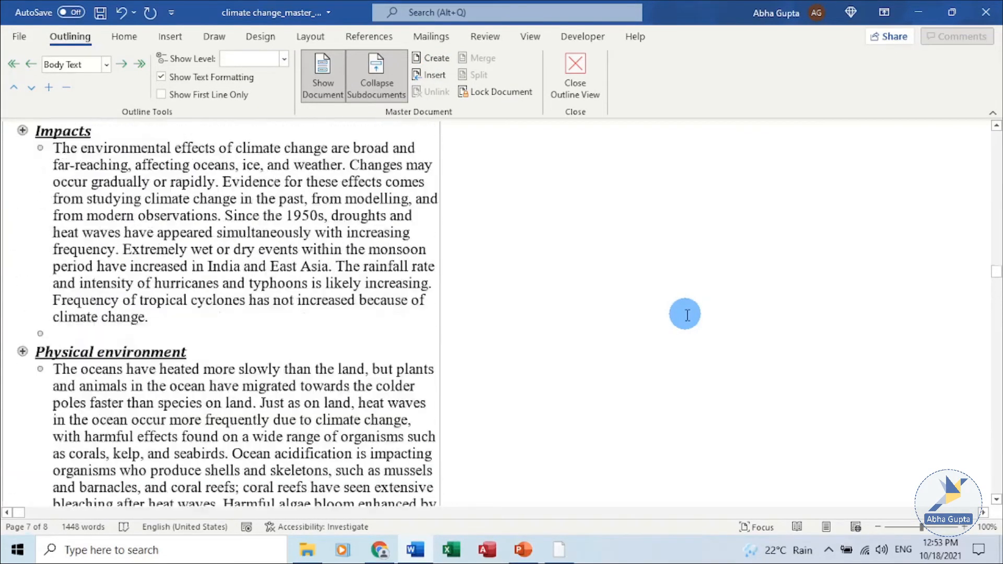
scroll(676, 328, down, 4)
scroll(675, 328, down, 10)
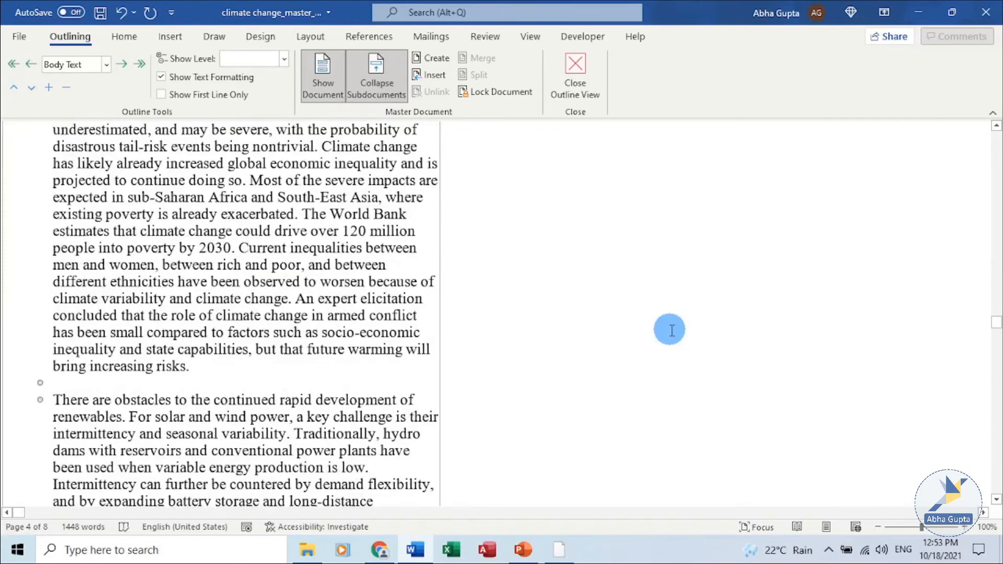
scroll(671, 331, down, 6)
scroll(665, 333, down, 15)
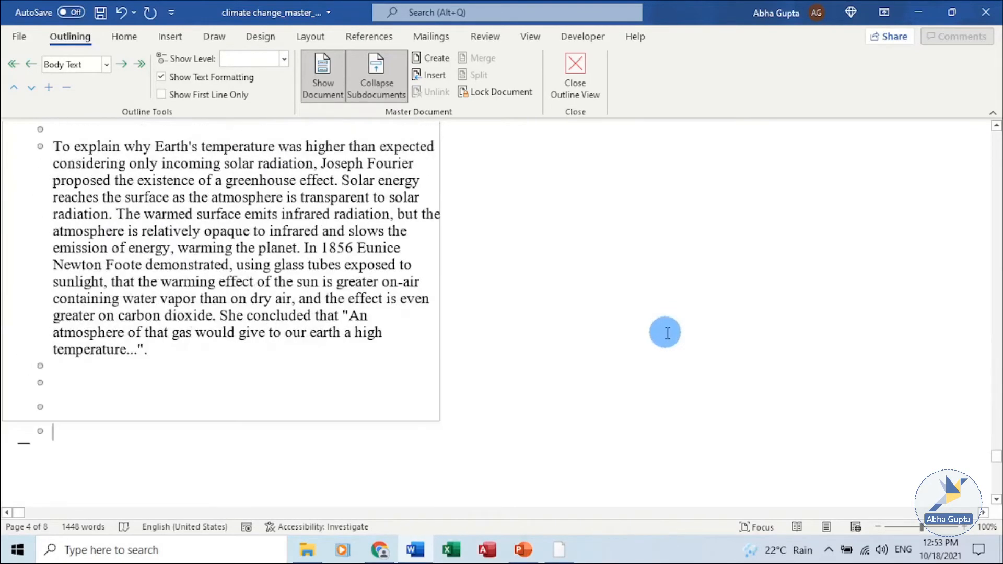
click(389, 76)
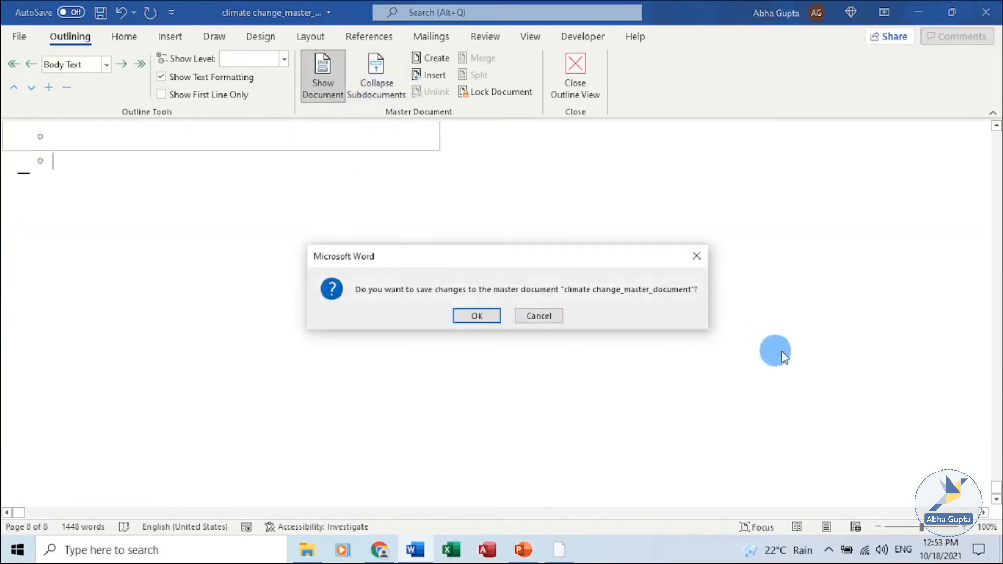
click(477, 317)
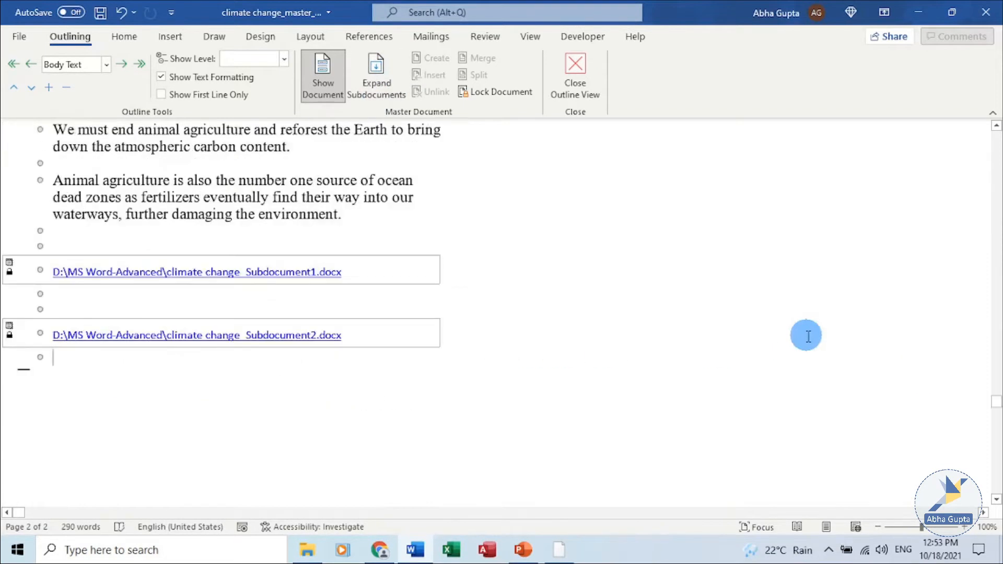
Step: Open the second subdocument from its link in the master document and scroll through its text
scroll(807, 337, down, 1)
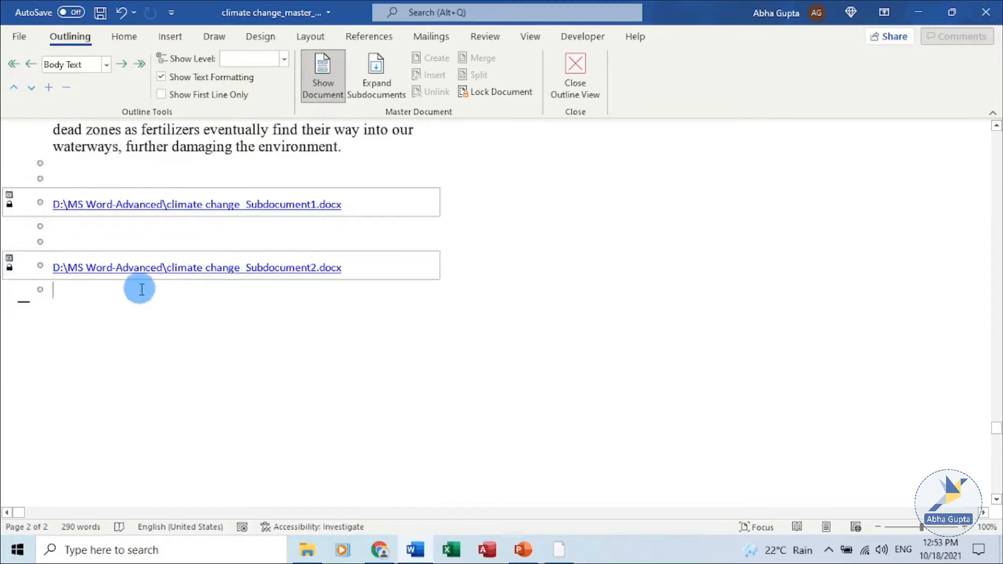
ctrl+click(226, 268)
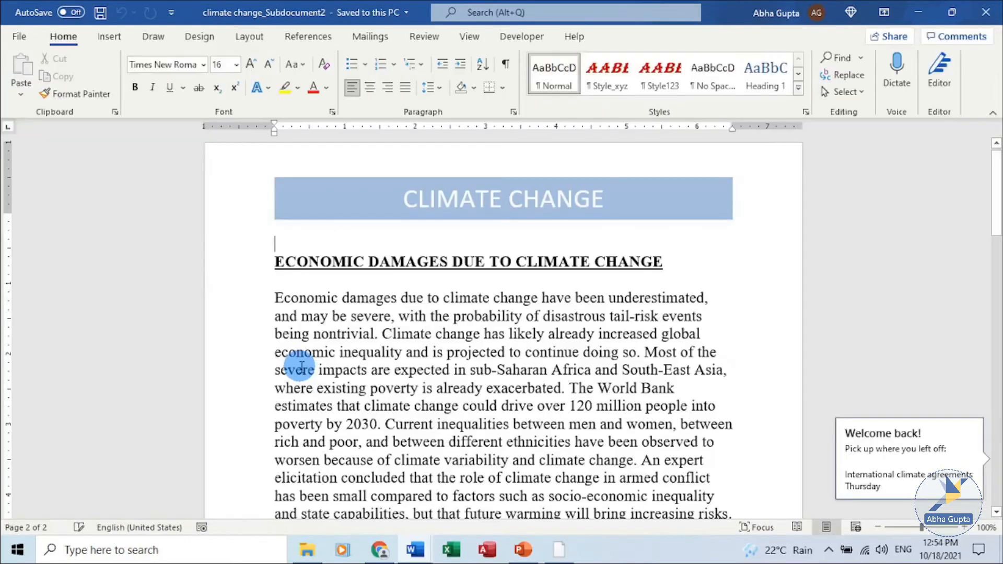
scroll(301, 367, down, 12)
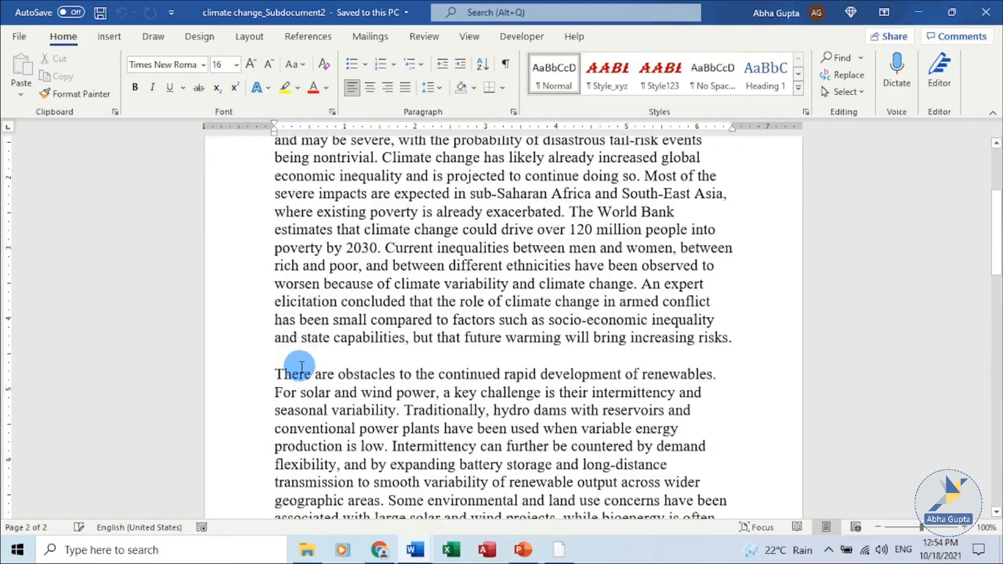
scroll(302, 368, down, 15)
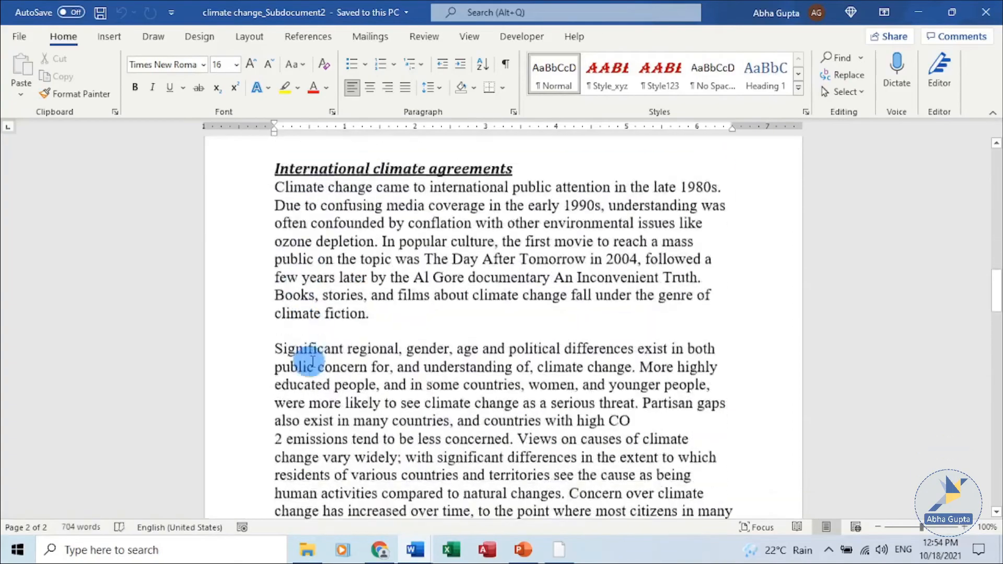
scroll(315, 361, down, 6)
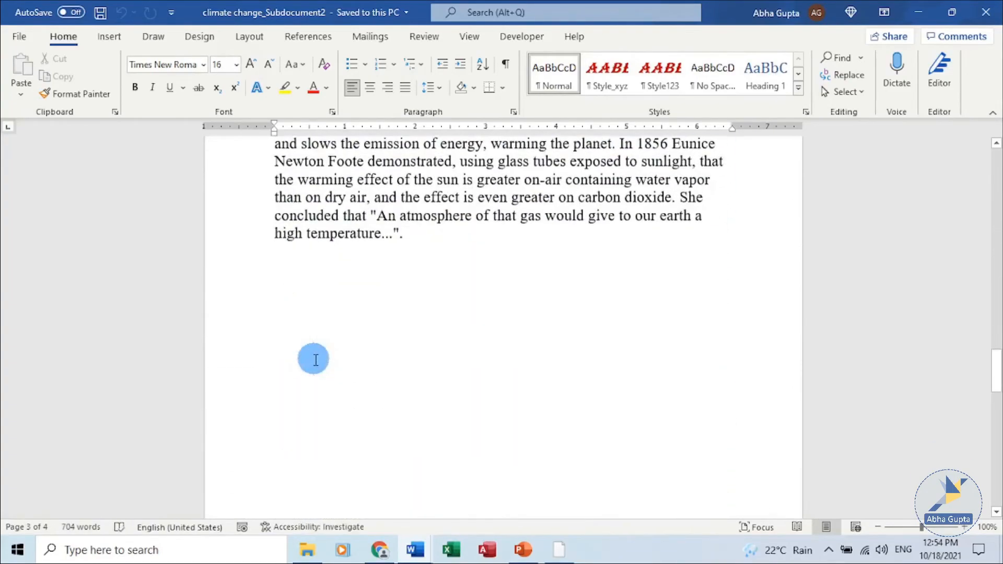
scroll(315, 361, up, 6)
scroll(315, 360, up, 5)
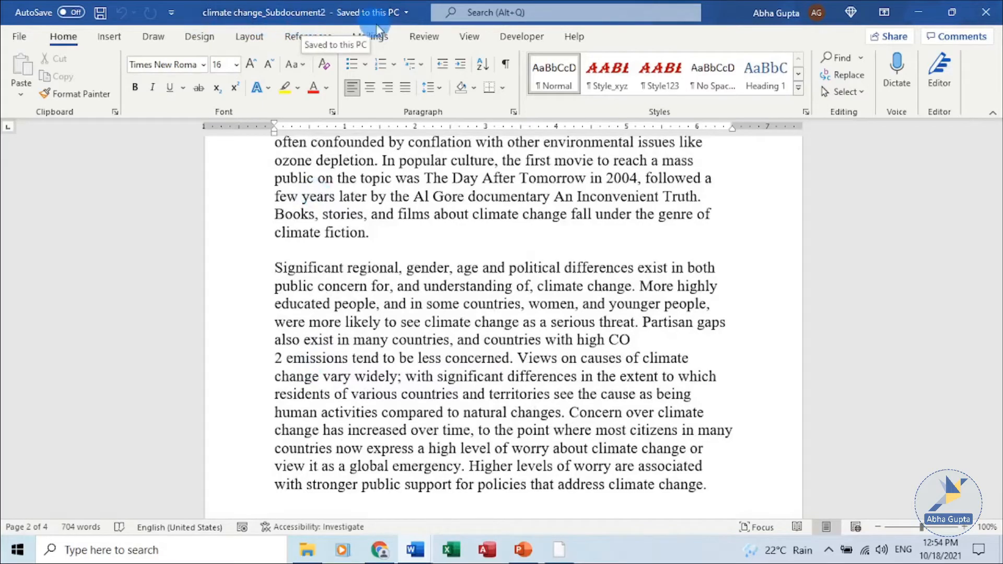
scroll(578, 313, up, 5)
scroll(581, 312, up, 15)
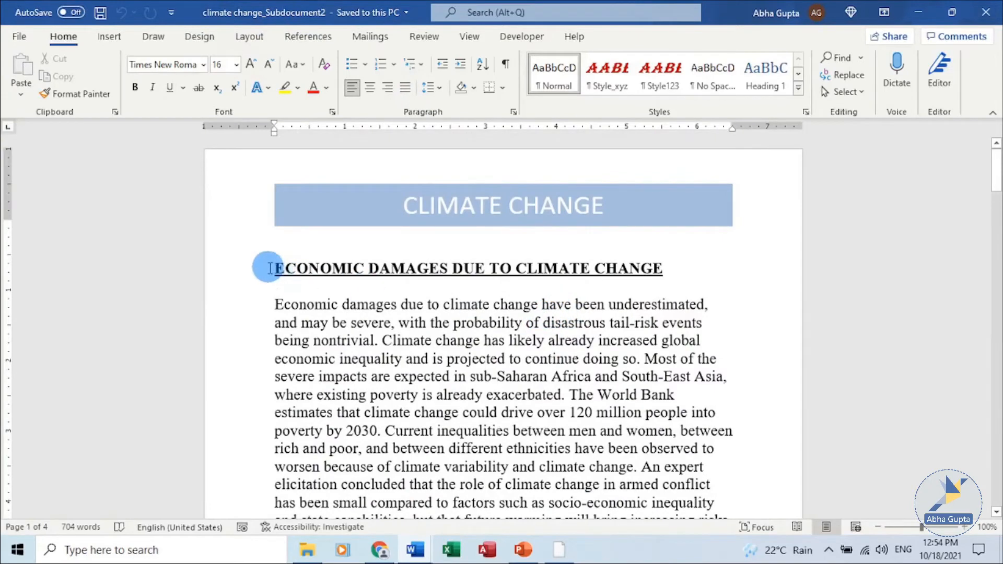
Step: Format the ECONOMIC DAMAGES DUE TO CLIMATE CHANGE heading as 26 pt italic and save the subdocument
drag(272, 268, 672, 269)
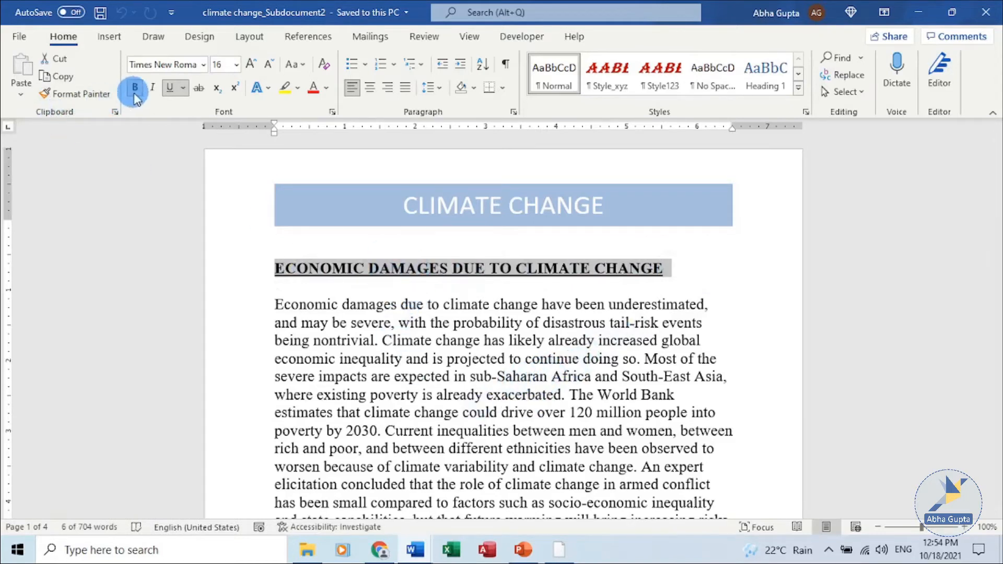
click(238, 63)
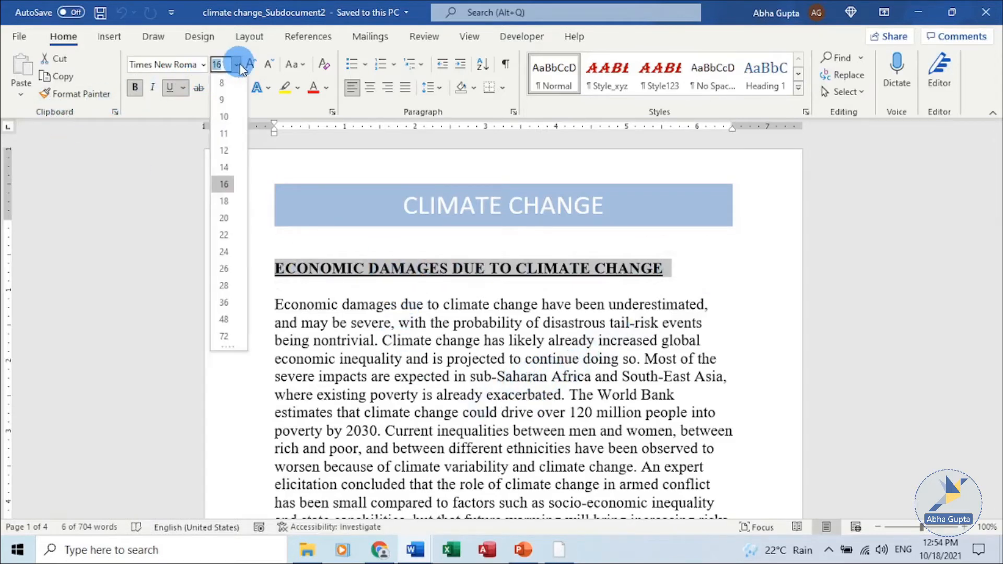
click(225, 268)
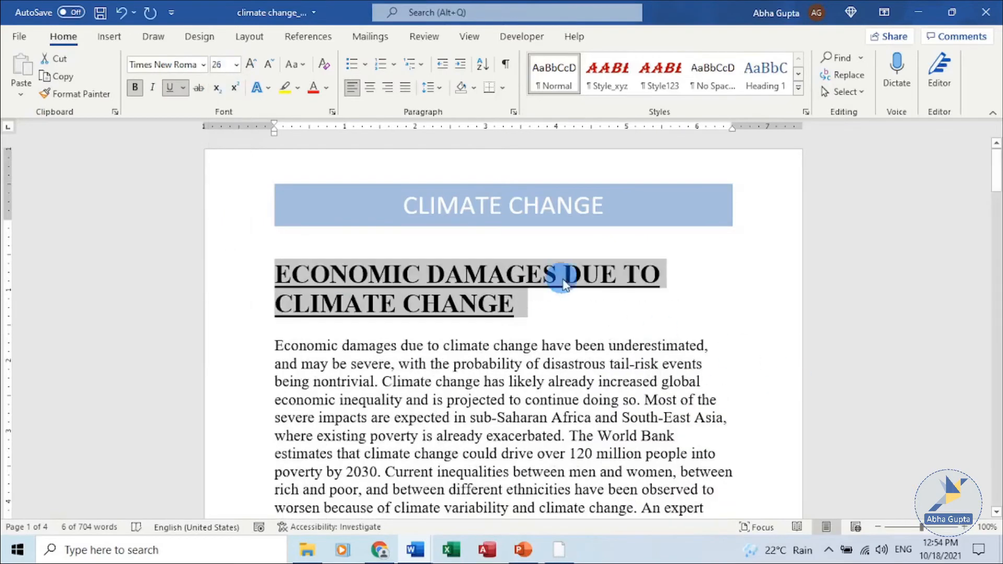
click(152, 93)
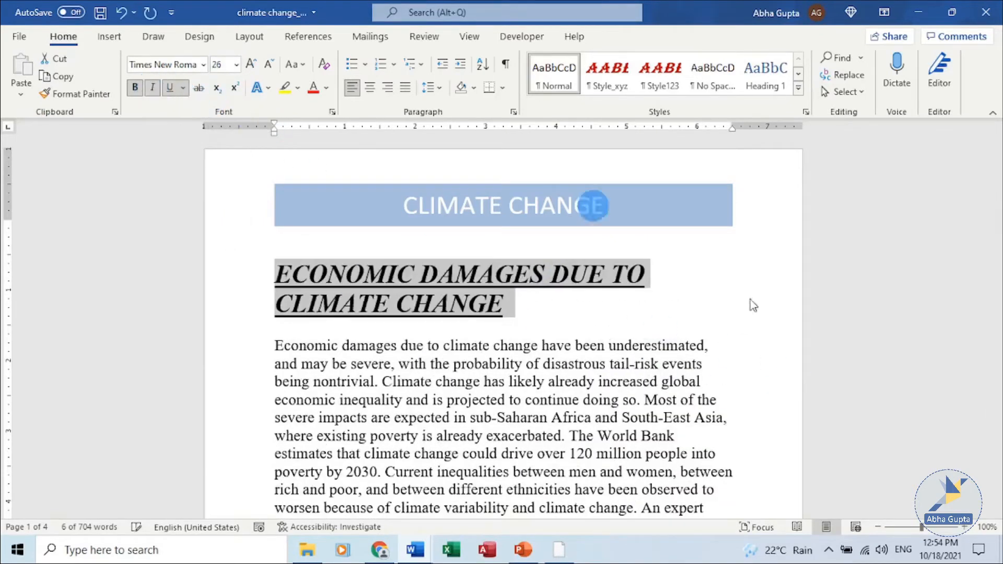
click(100, 13)
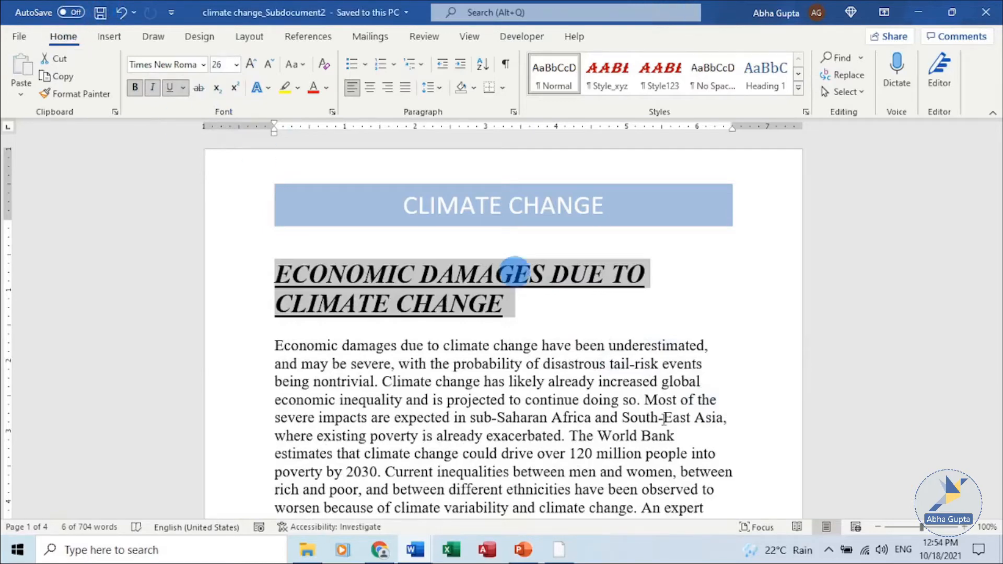
Step: Close the subdocument window and save the master document
click(993, 14)
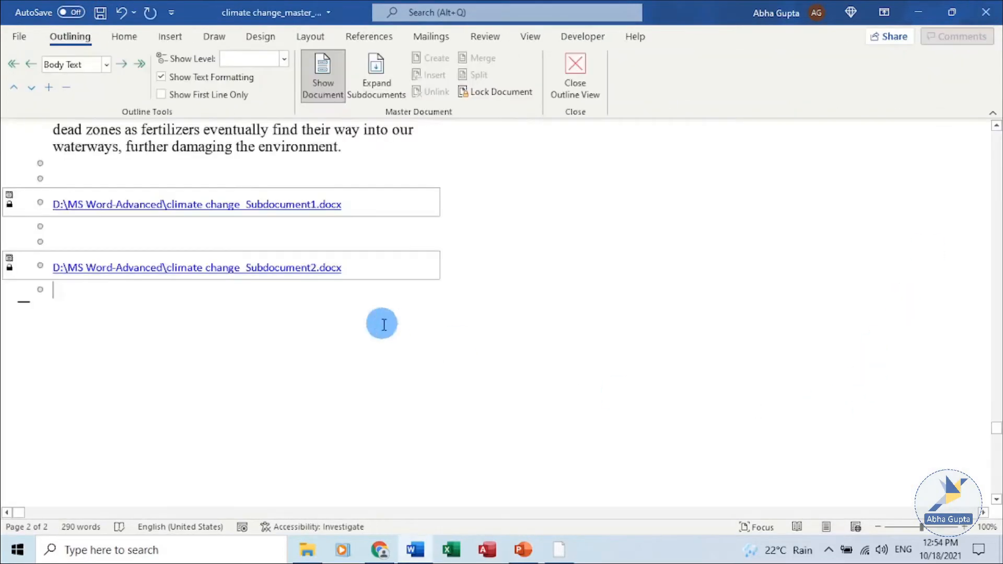
click(101, 14)
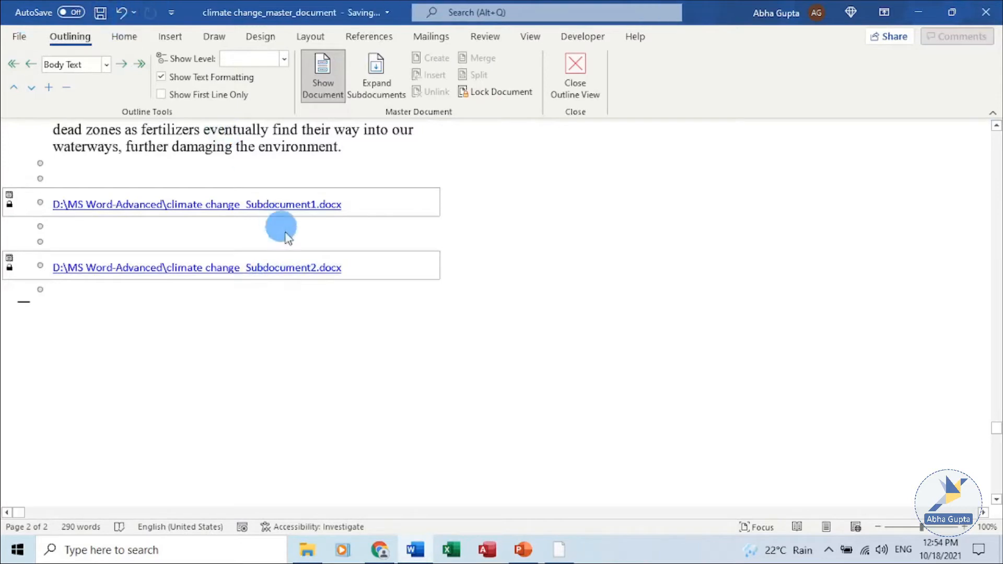
double_click(306, 273)
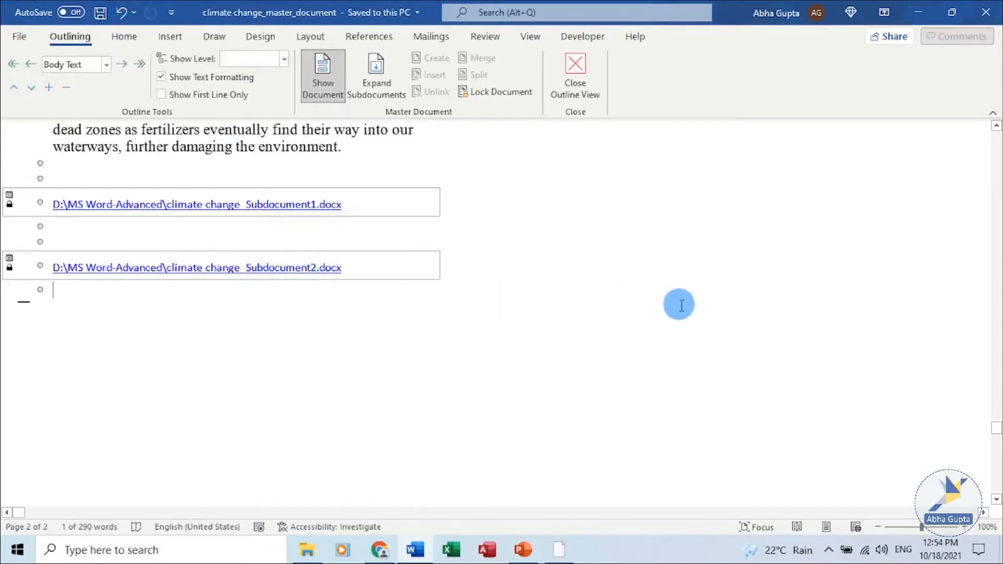
Step: Expand the subdocuments and review the reformatted economic damages heading inside the master document
click(403, 84)
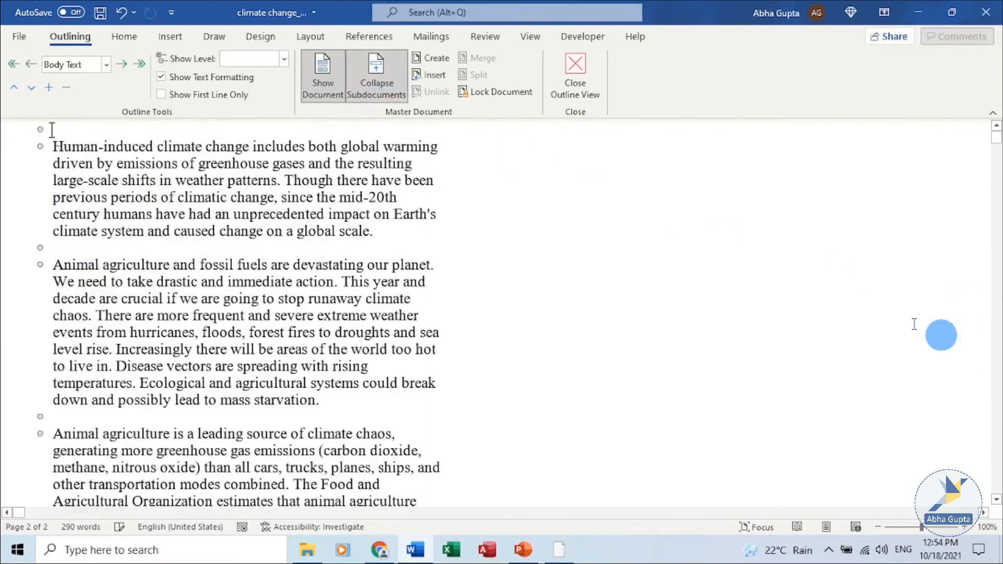
scroll(658, 209, down, 15)
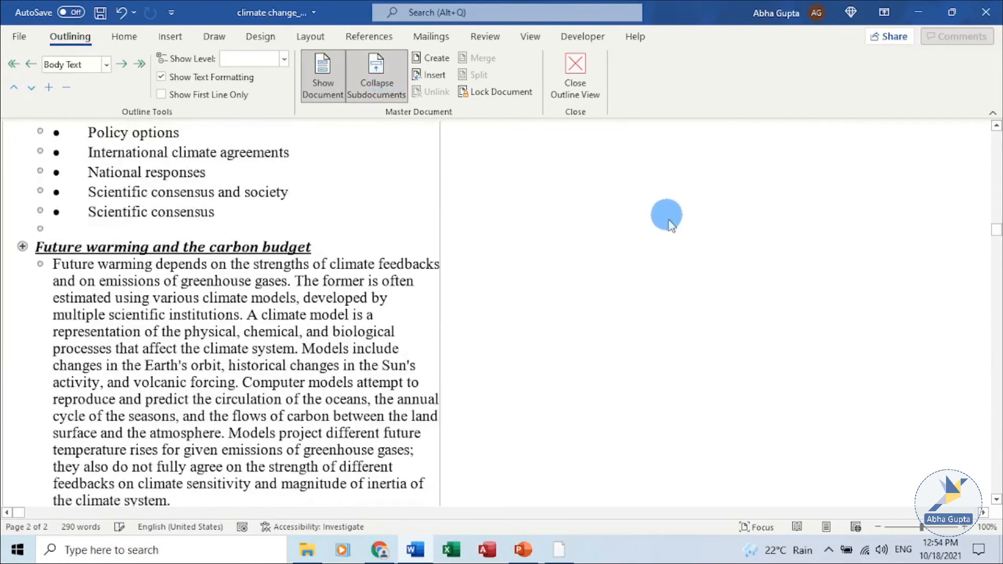
scroll(667, 215, down, 10)
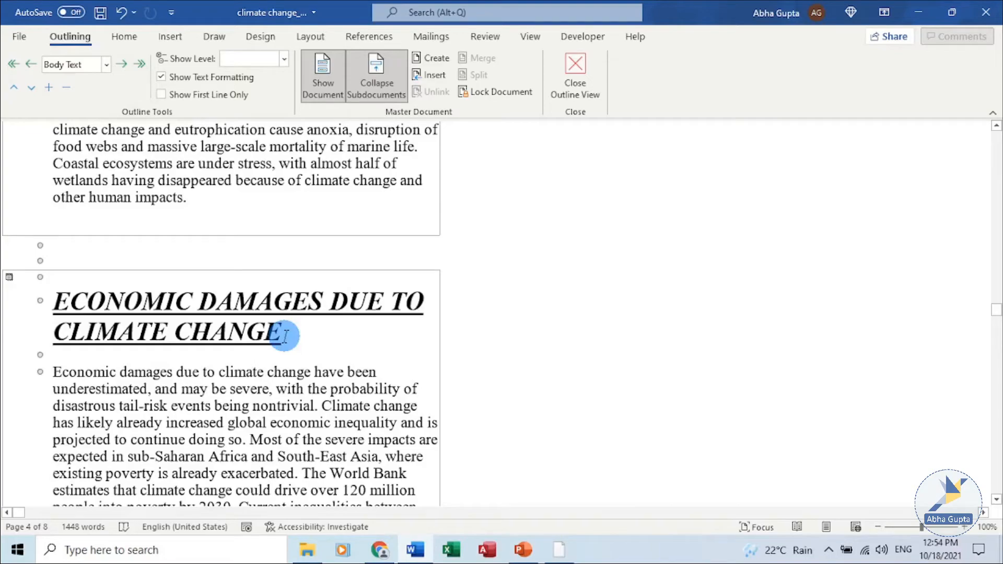
scroll(297, 333, up, 15)
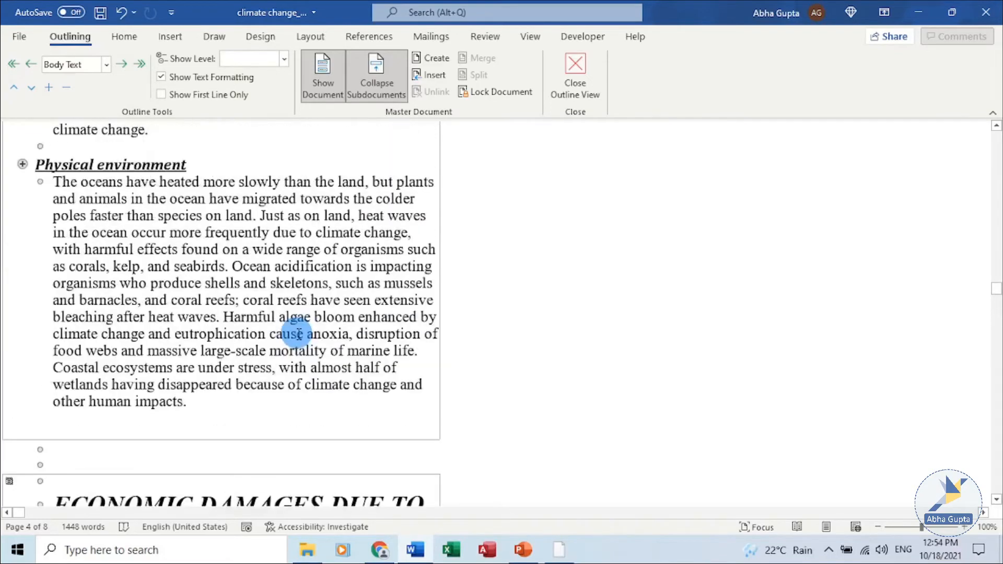
scroll(270, 310, up, 12)
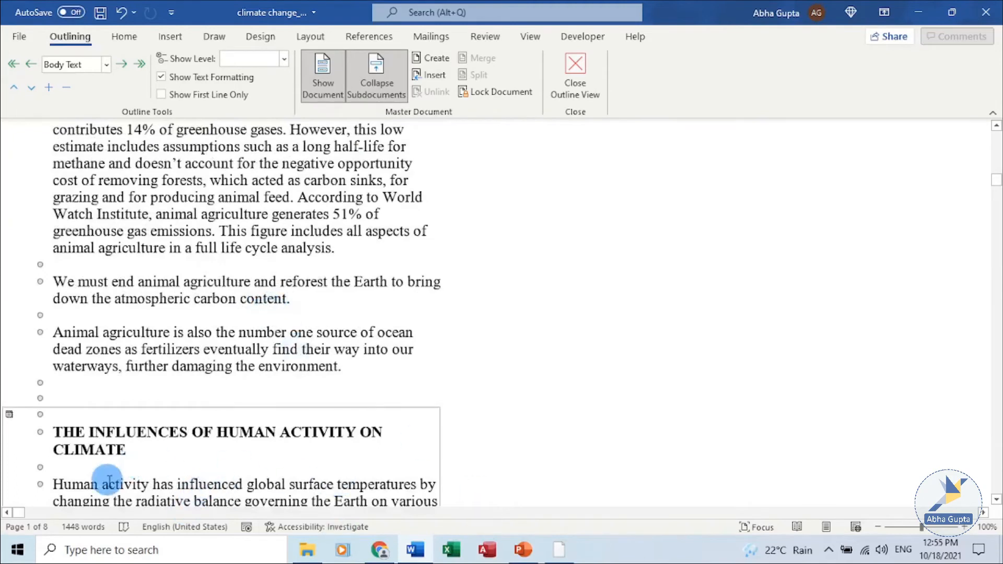
Step: Format THE INFLUENCES OF HUMAN ACTIVITY ON CLIMATE heading as bold italic underlined 26 pt and save the master document
drag(128, 458, 75, 438)
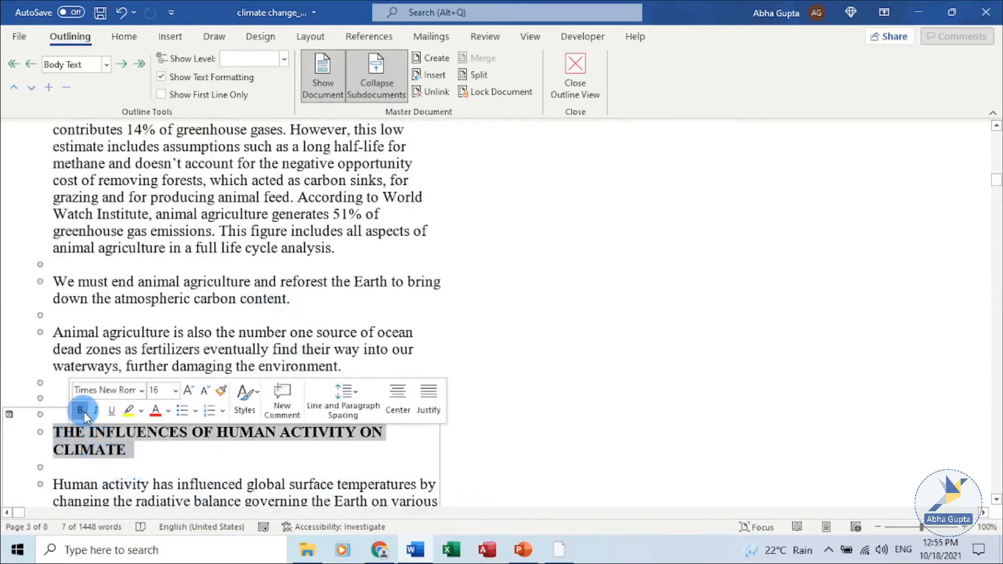
click(84, 412)
click(96, 411)
click(111, 411)
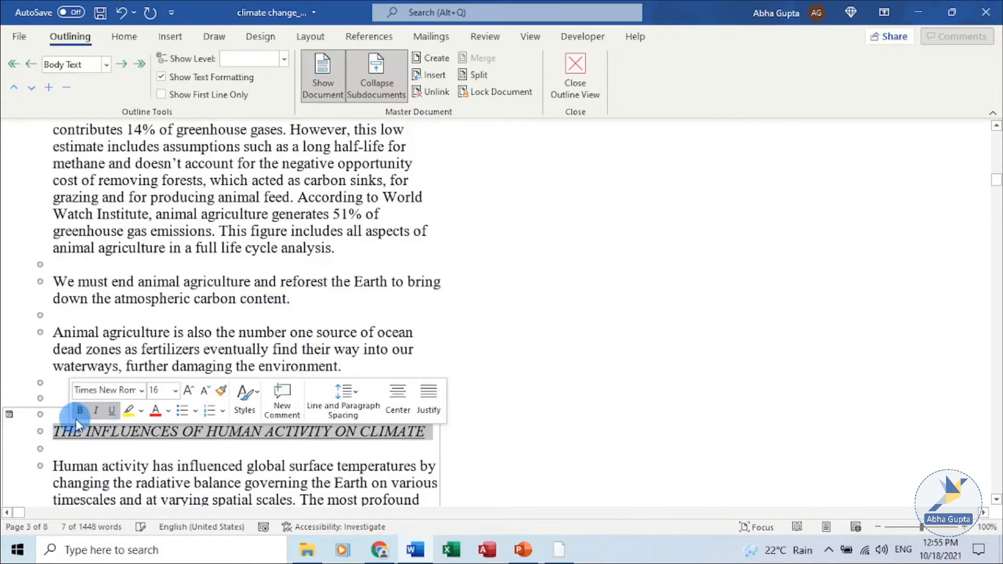
click(80, 412)
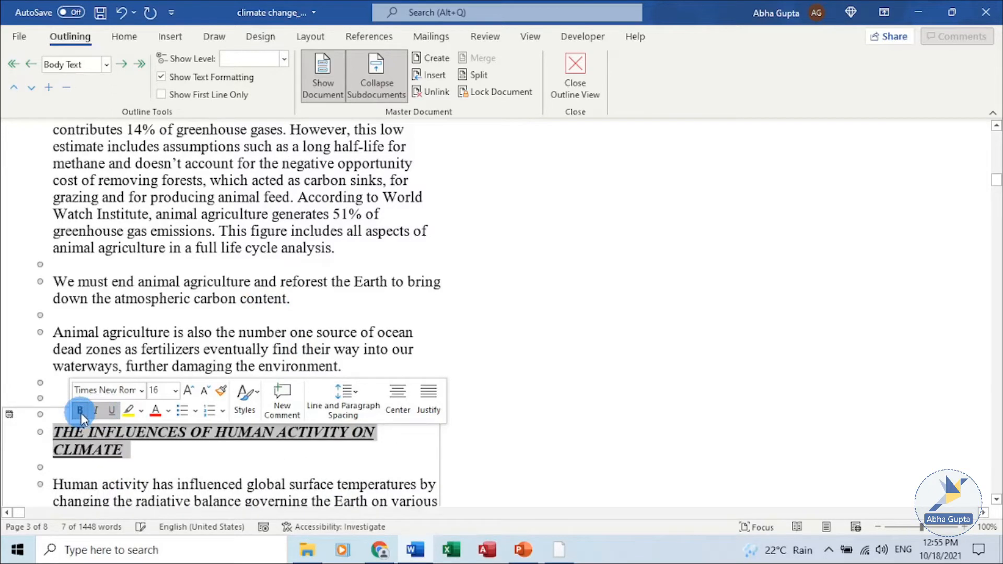
click(176, 390)
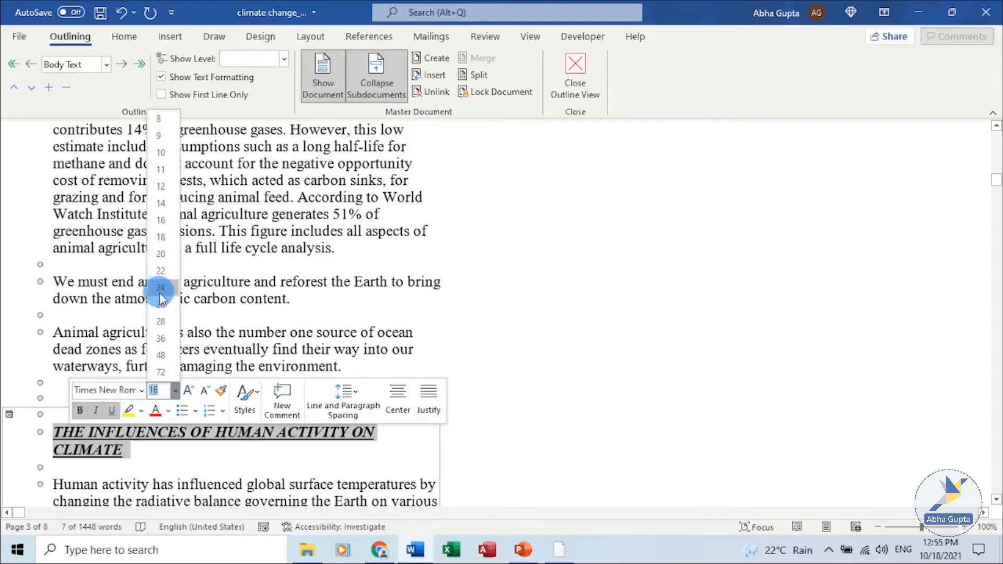
click(160, 312)
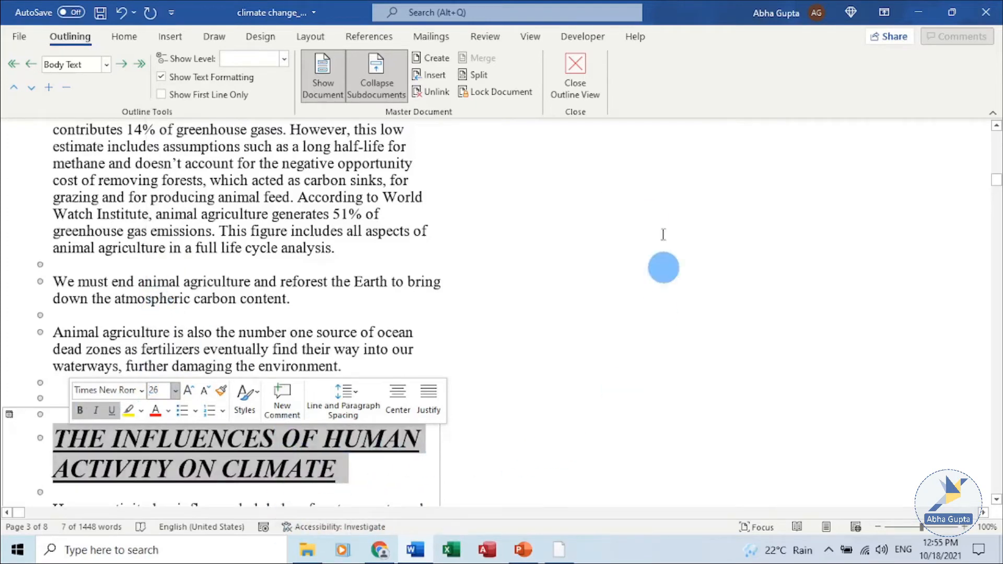
click(99, 13)
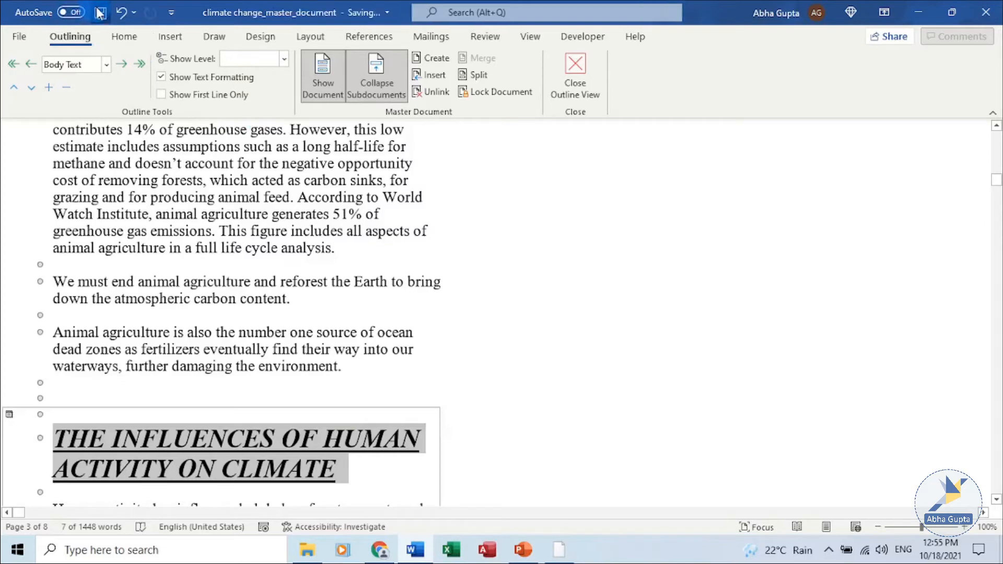
Step: Collapse the subdocuments, open the first subdocument from its link, and close it again
click(377, 82)
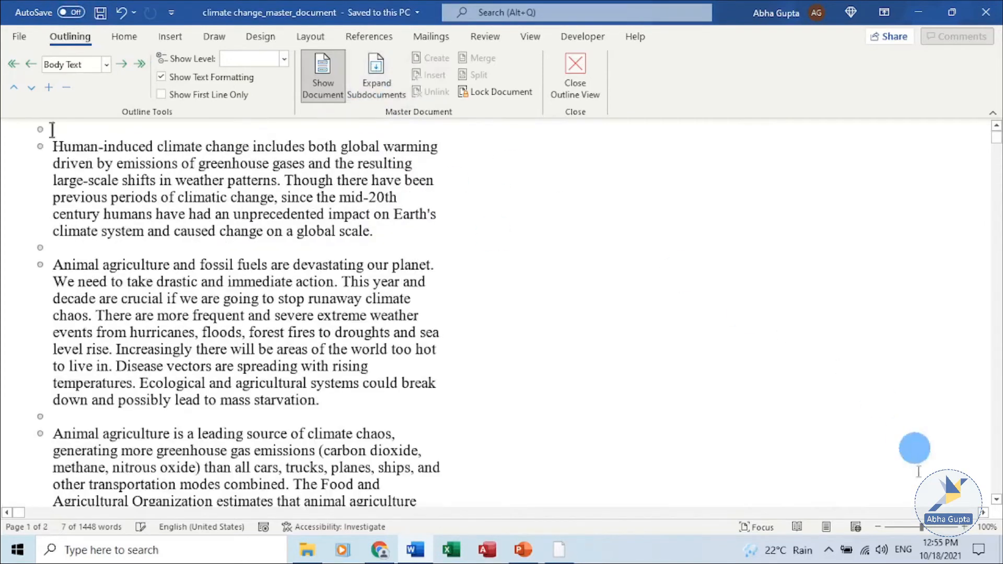
scroll(831, 459, down, 10)
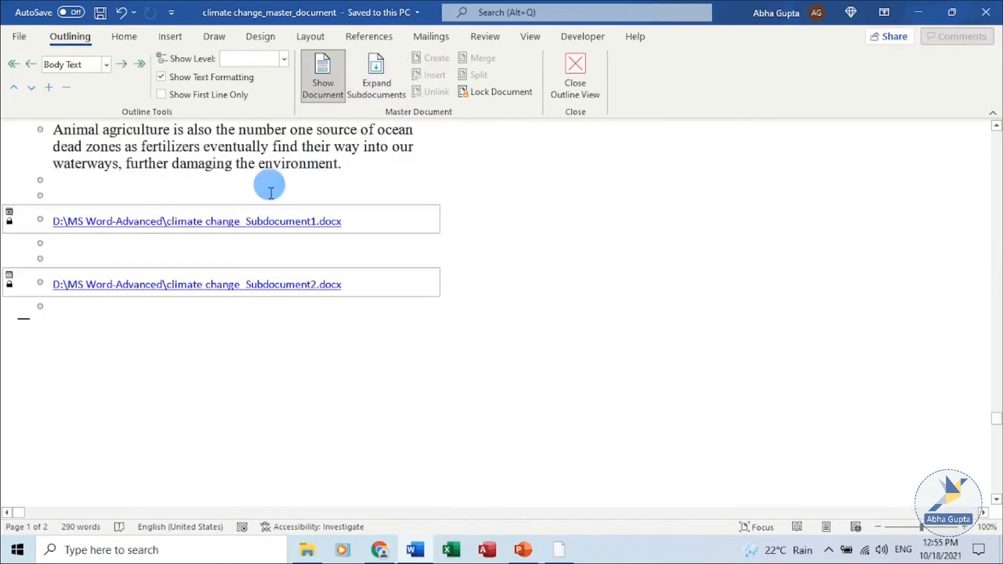
ctrl+click(289, 222)
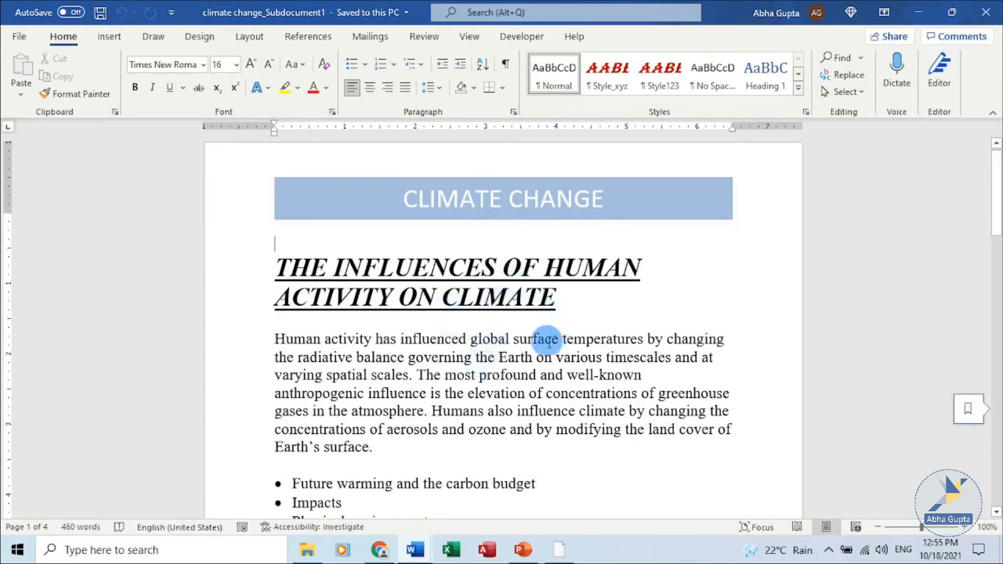
click(987, 12)
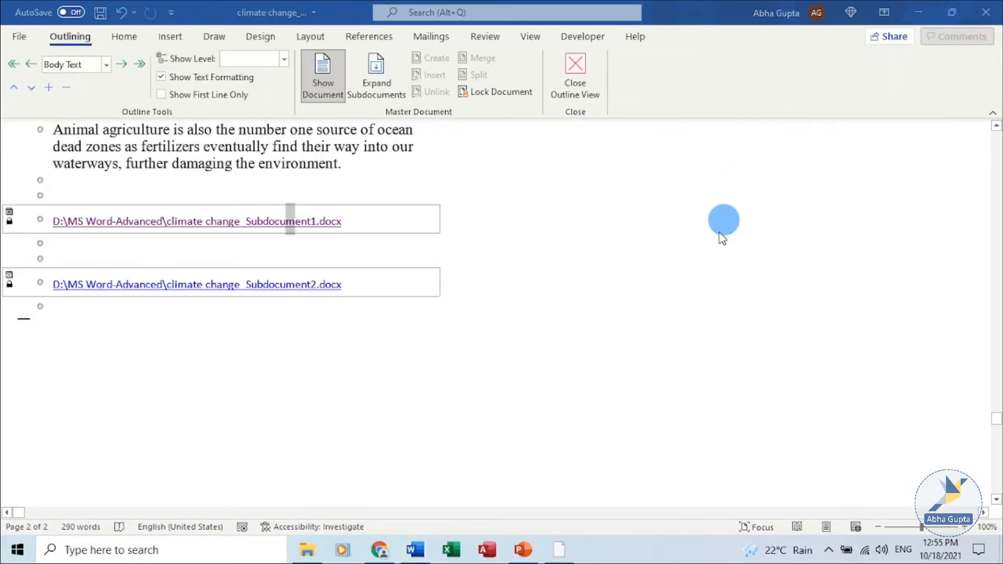
Step: Add an empty paragraph at the end of the master document, expand the subdocuments and scroll to the end
click(501, 306)
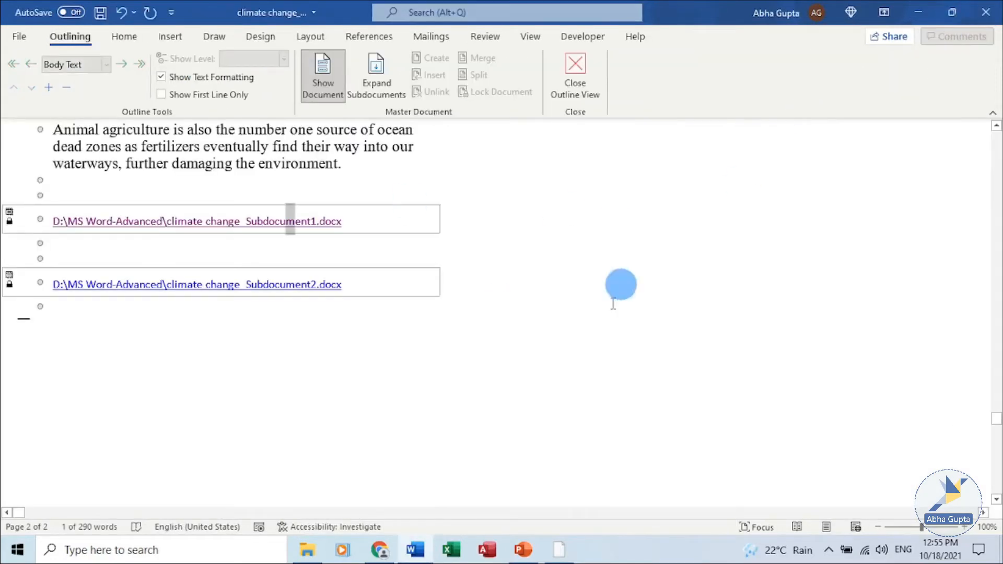
click(159, 315)
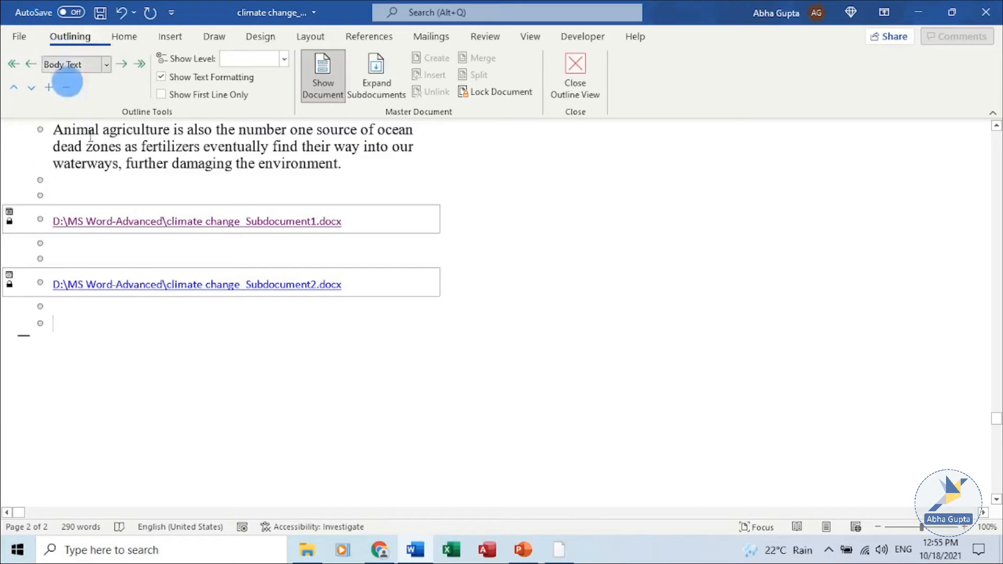
click(377, 74)
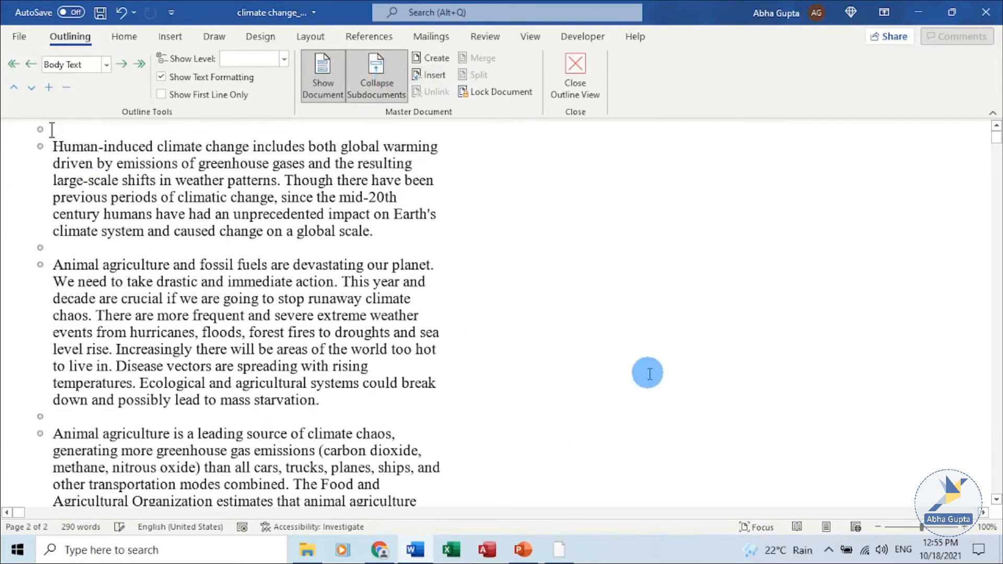
scroll(648, 369, down, 6)
scroll(648, 369, down, 20)
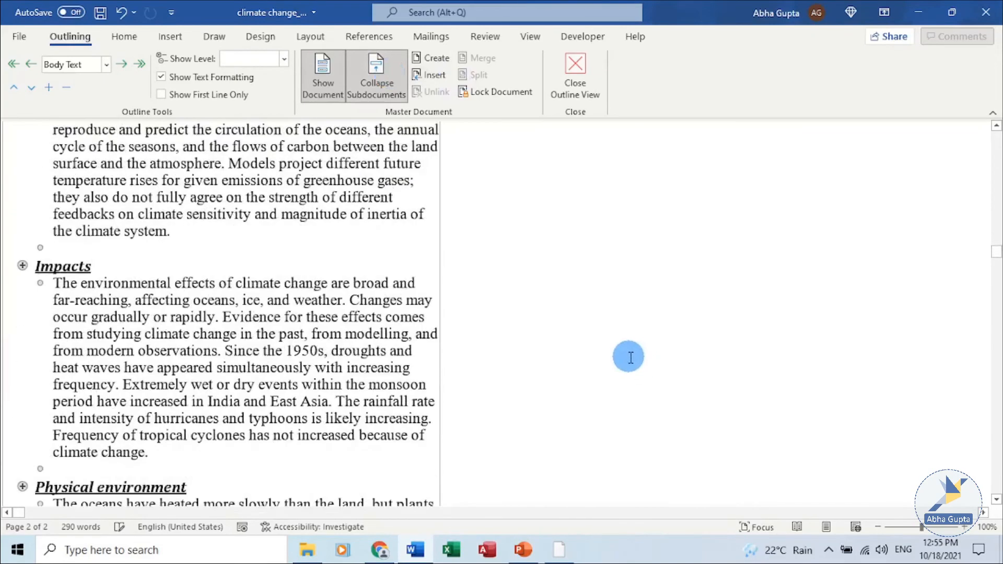
scroll(624, 355, down, 20)
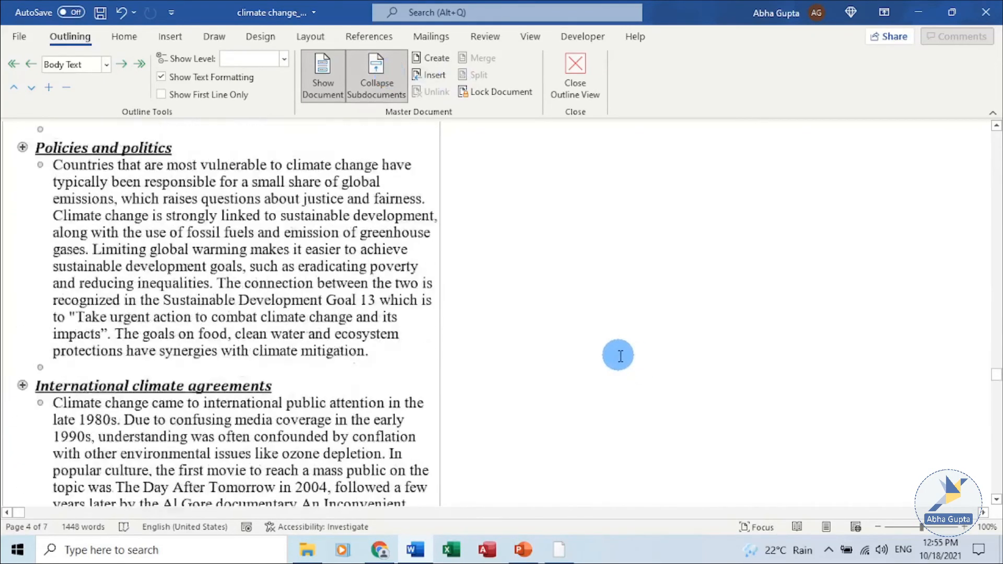
scroll(551, 314, down, 20)
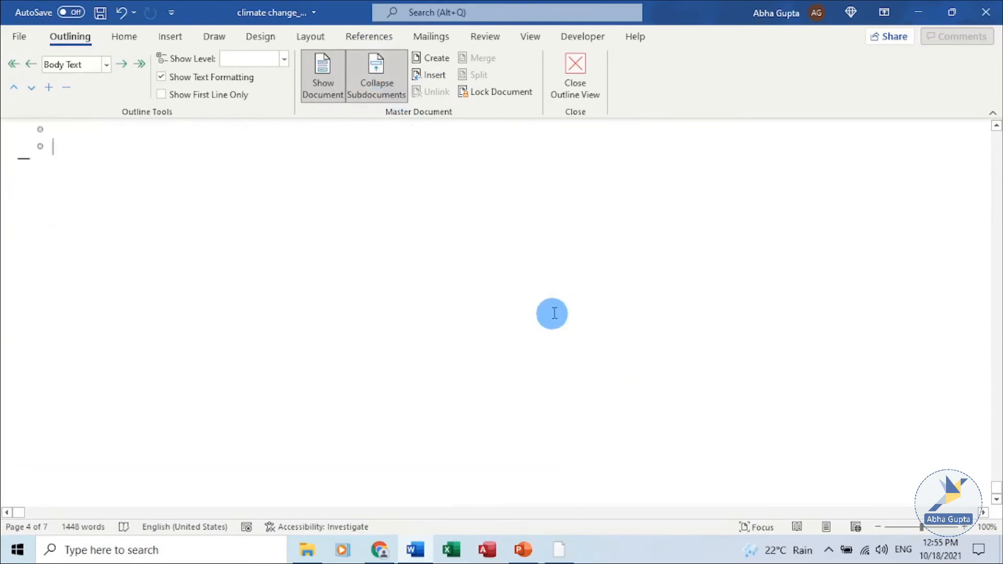
scroll(507, 261, up, 4)
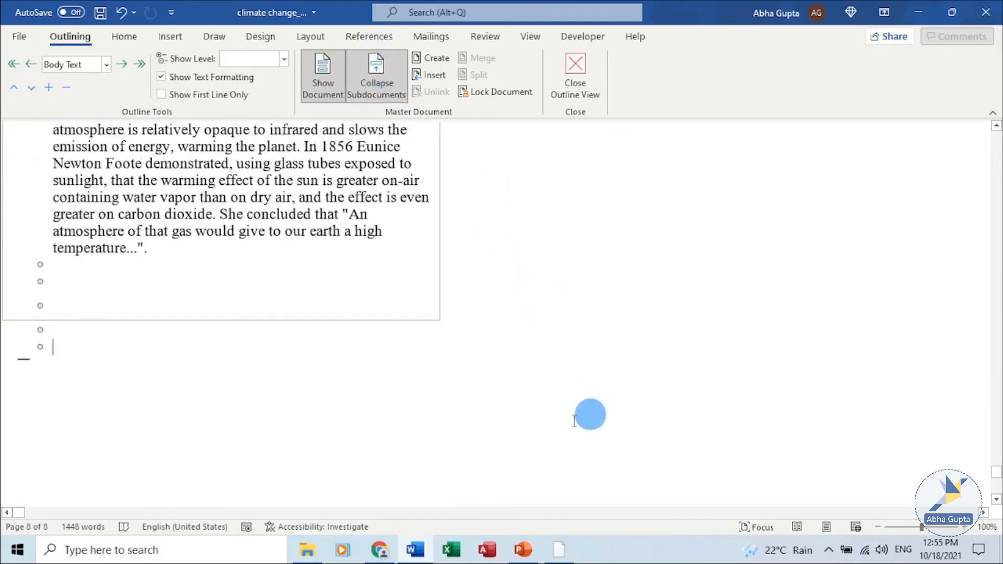
Step: Try to create a new subdocument at the empty paragraph at the end of the master document
click(437, 60)
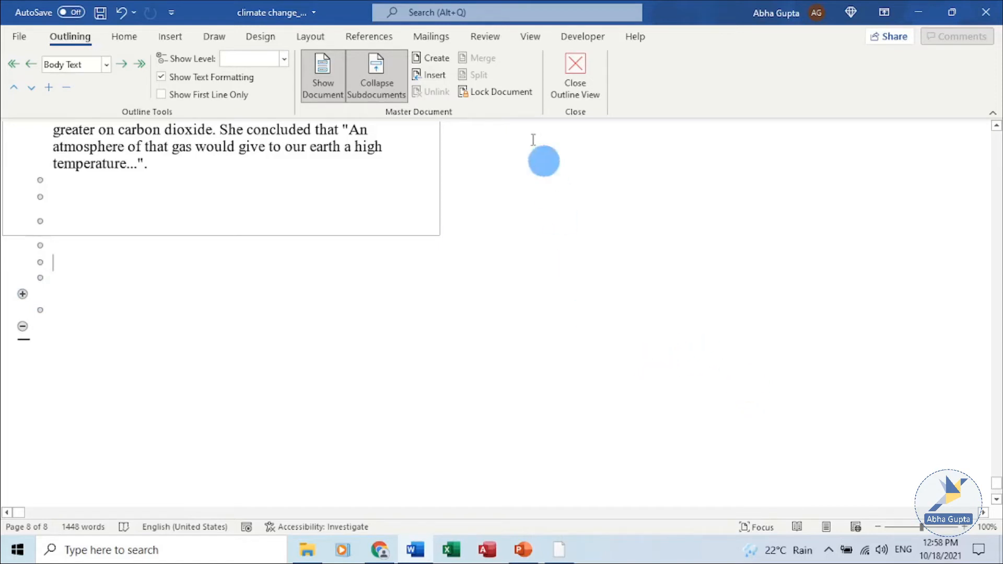
click(445, 62)
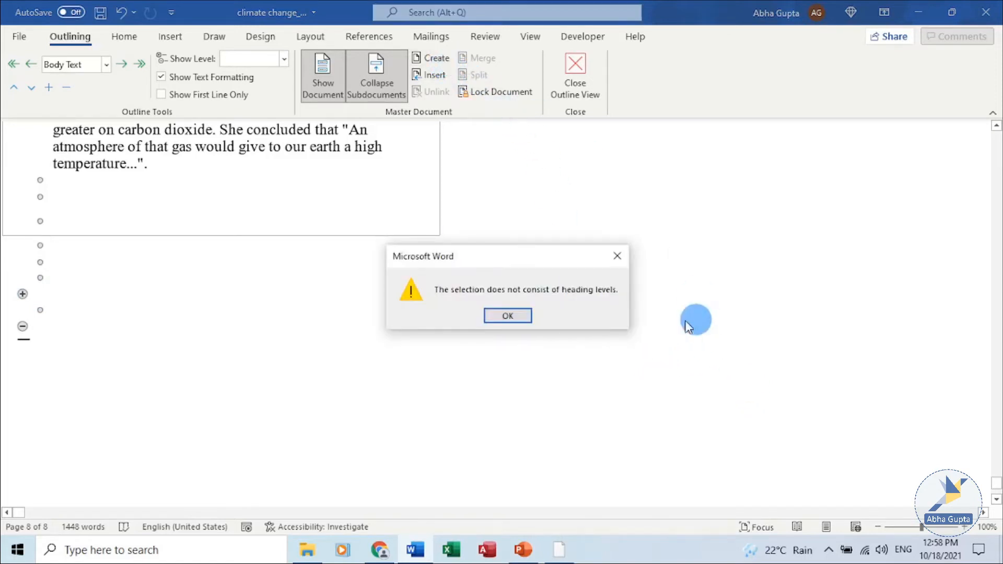
click(507, 315)
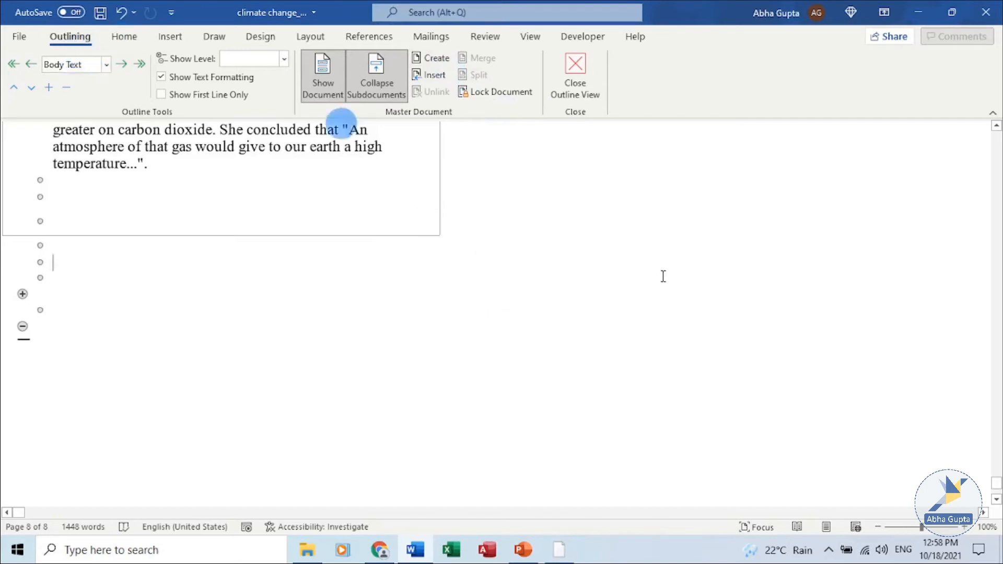
Step: Apply the Heading 1 style to the empty paragraph at the end of the master document
click(125, 38)
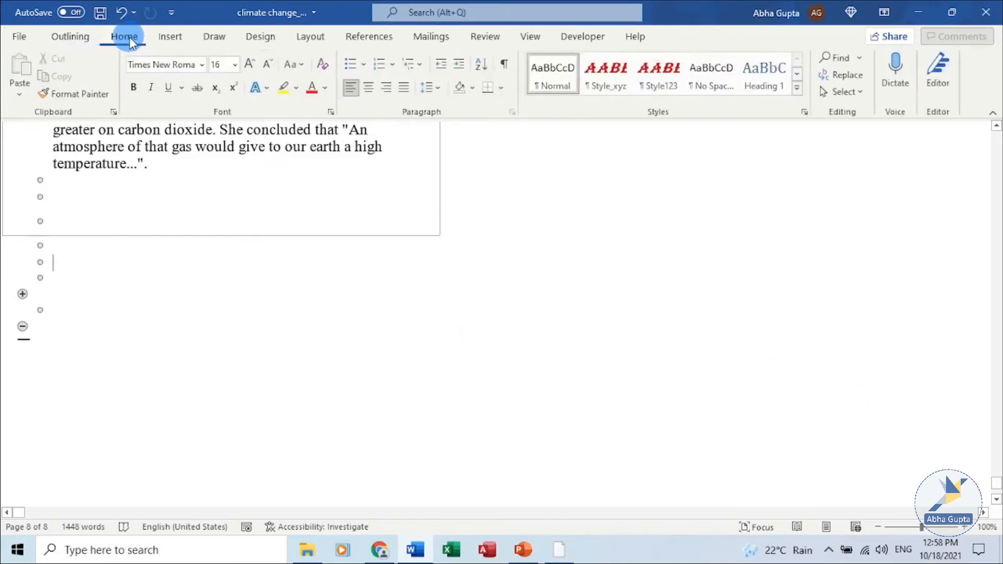
click(763, 92)
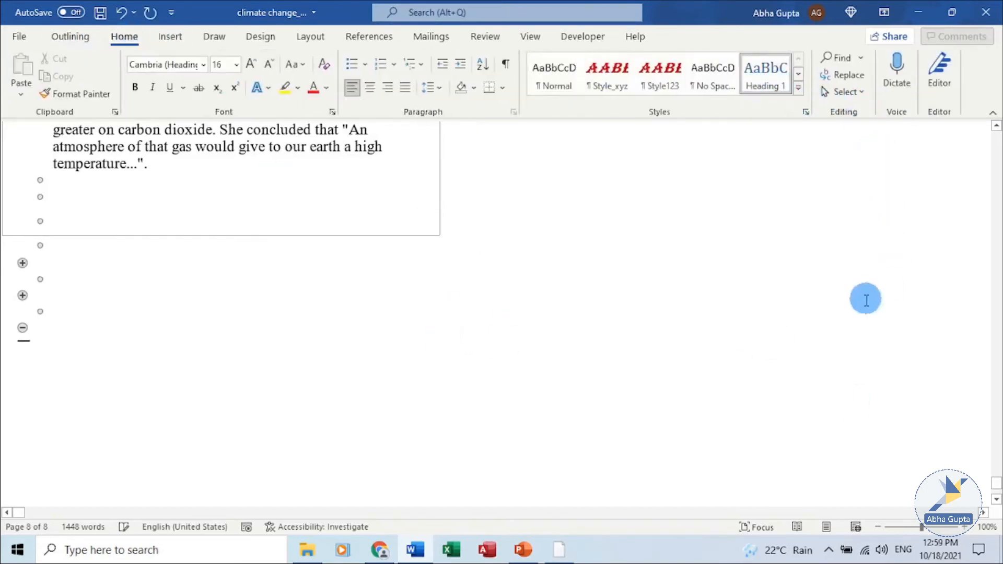
Step: Show all outline levels and create a new subdocument at the empty Heading 1 paragraph at the end
click(75, 36)
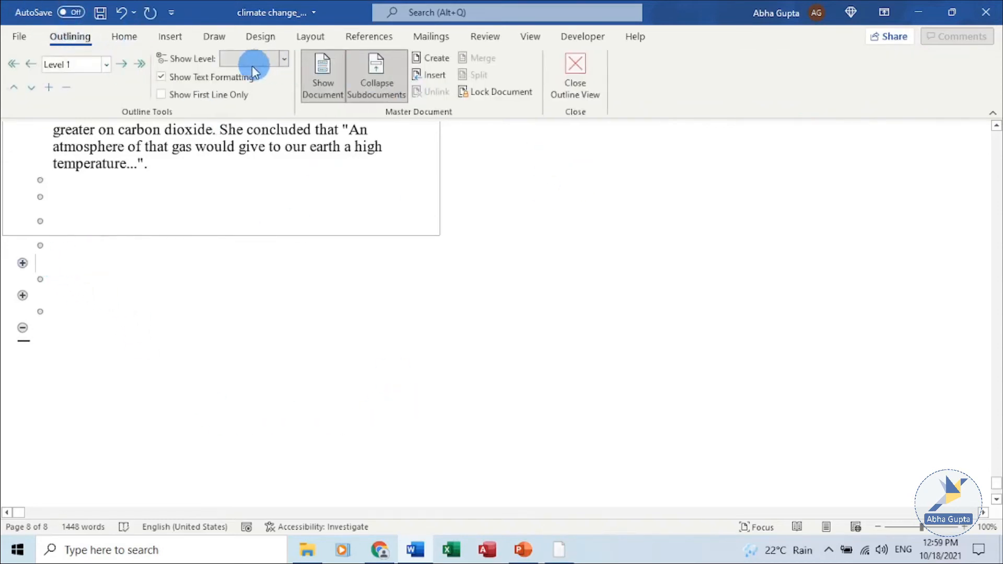
click(285, 60)
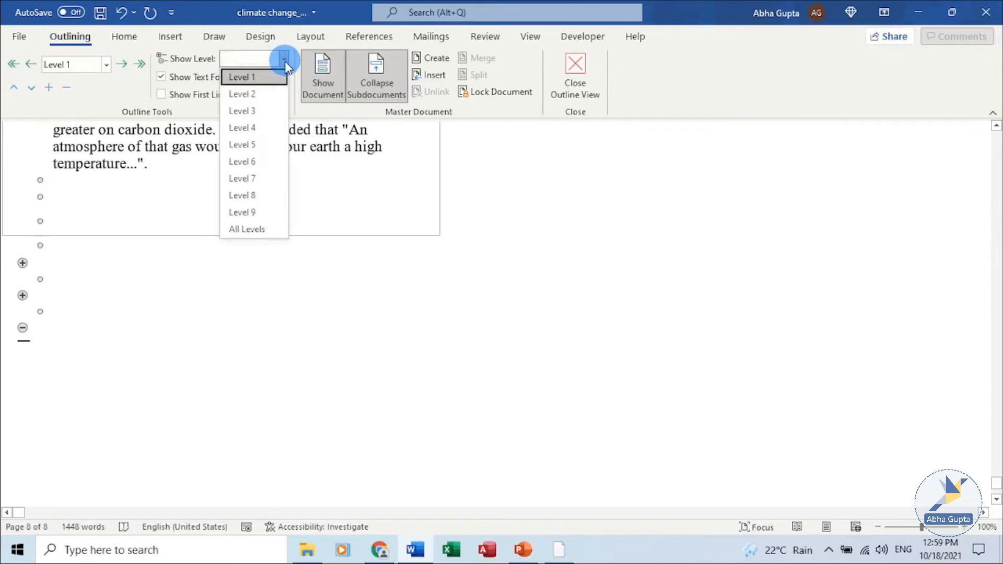
click(278, 229)
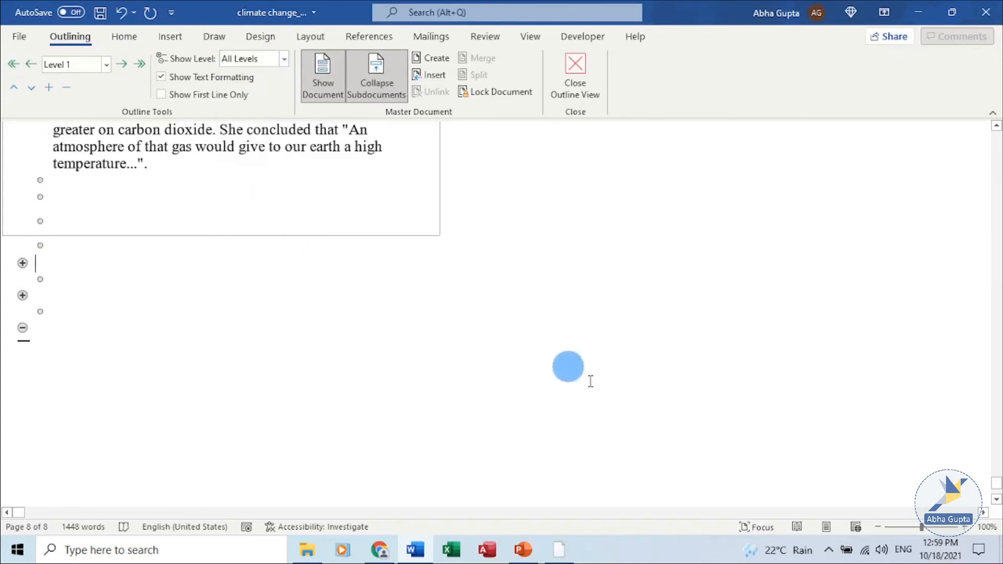
click(426, 61)
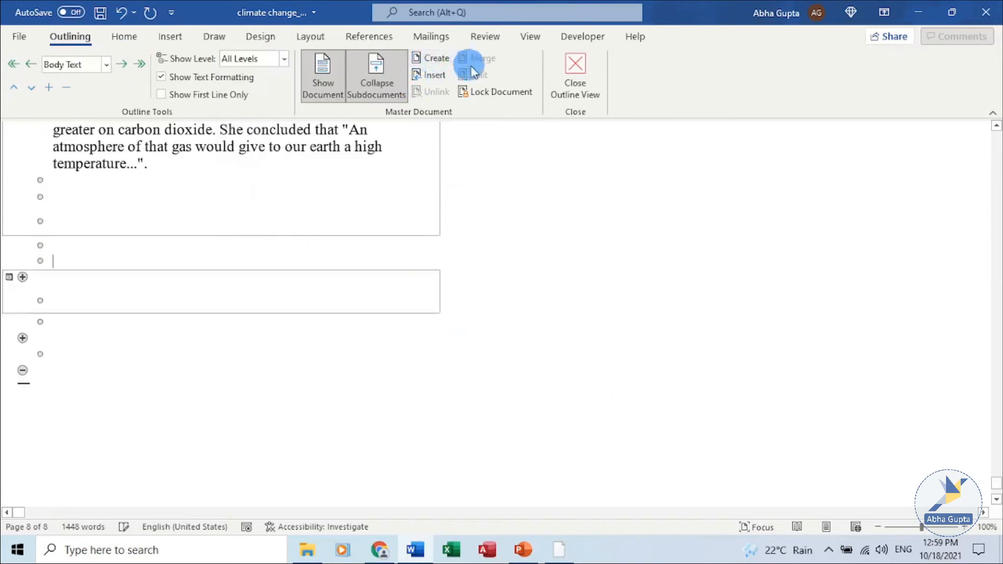
Step: Enter the heading text "New Document inside Master Document" in the new subdocument
click(77, 294)
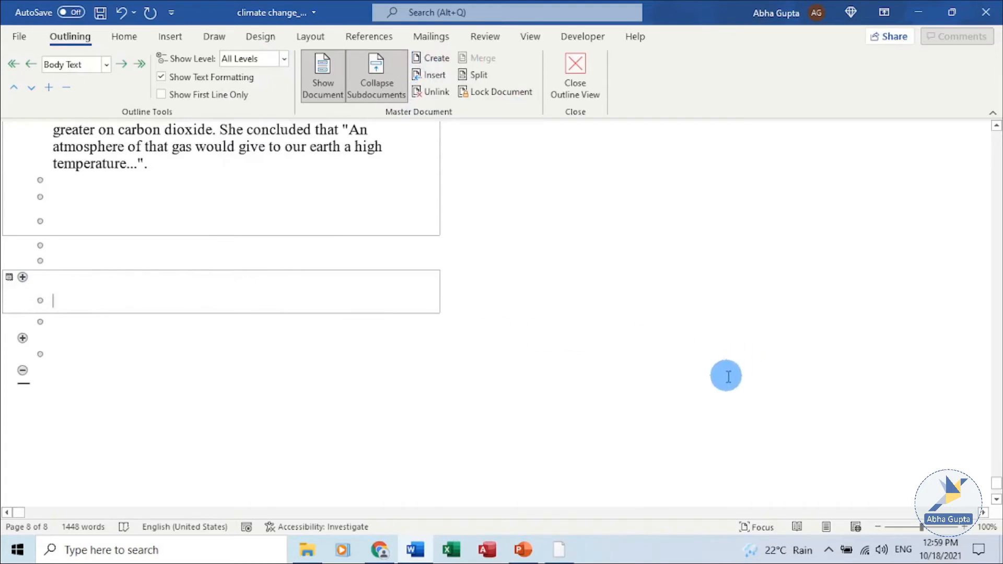
text(Ne)
key(Return)
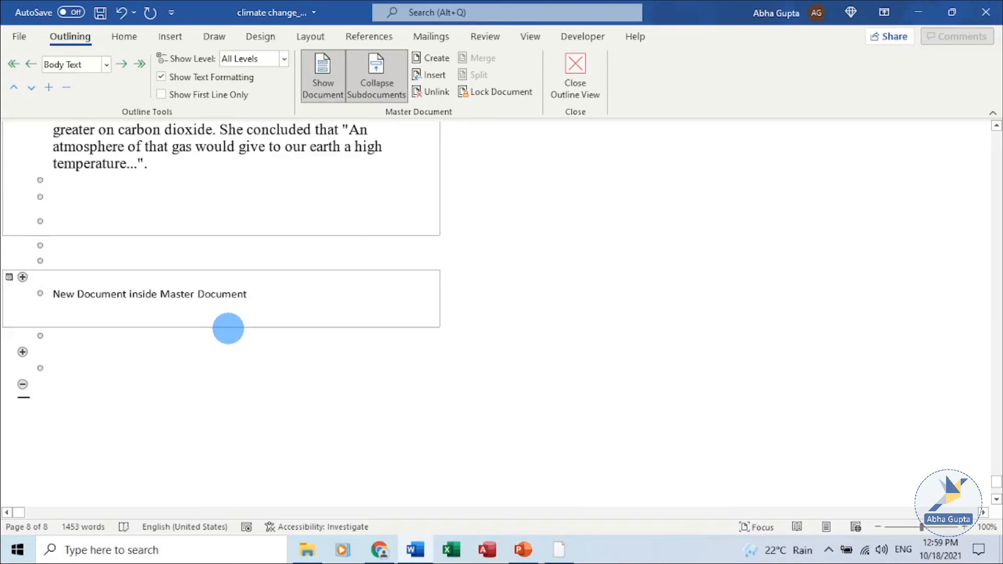
Step: Collapse the subdocuments, agreeing to save changes to the master document
click(161, 367)
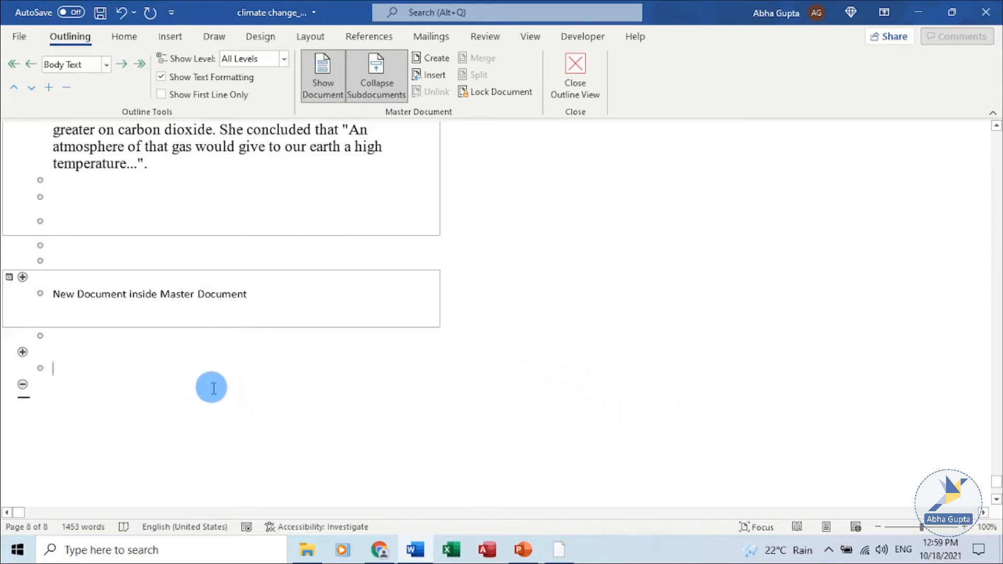
click(366, 74)
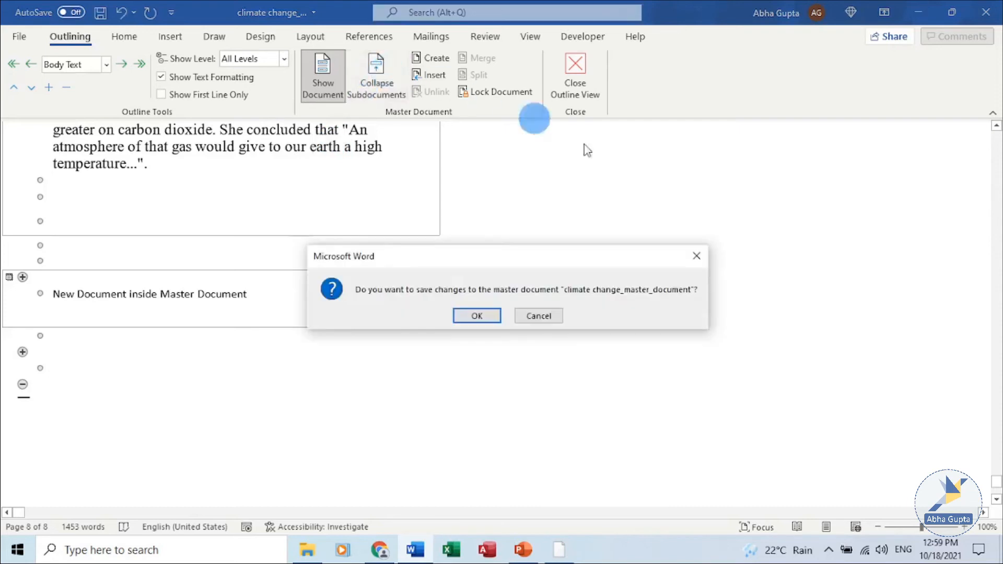
click(477, 316)
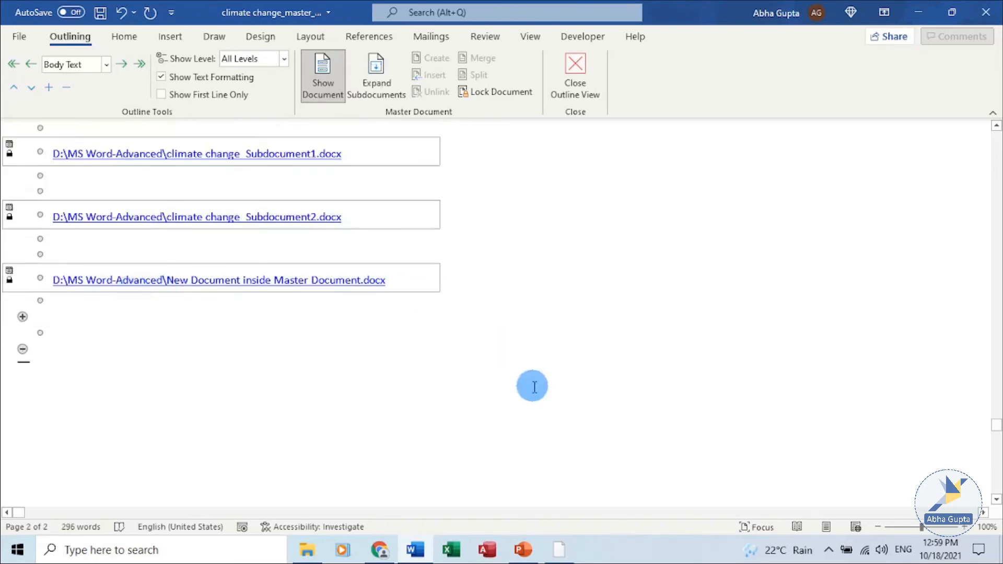
Step: Open the new subdocument from its link, append "...111" to its text, then save and close it
click(293, 285)
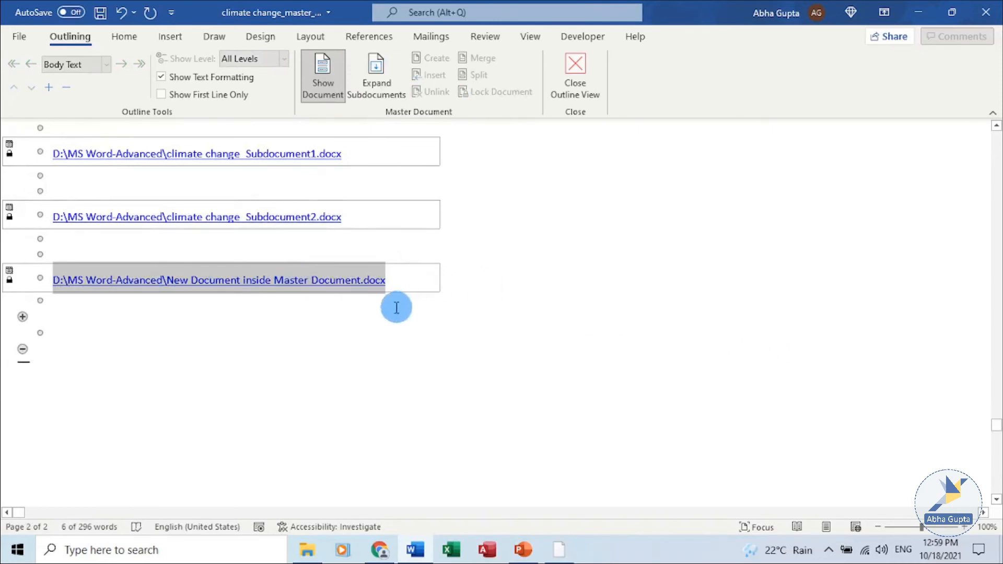
ctrl+click(348, 279)
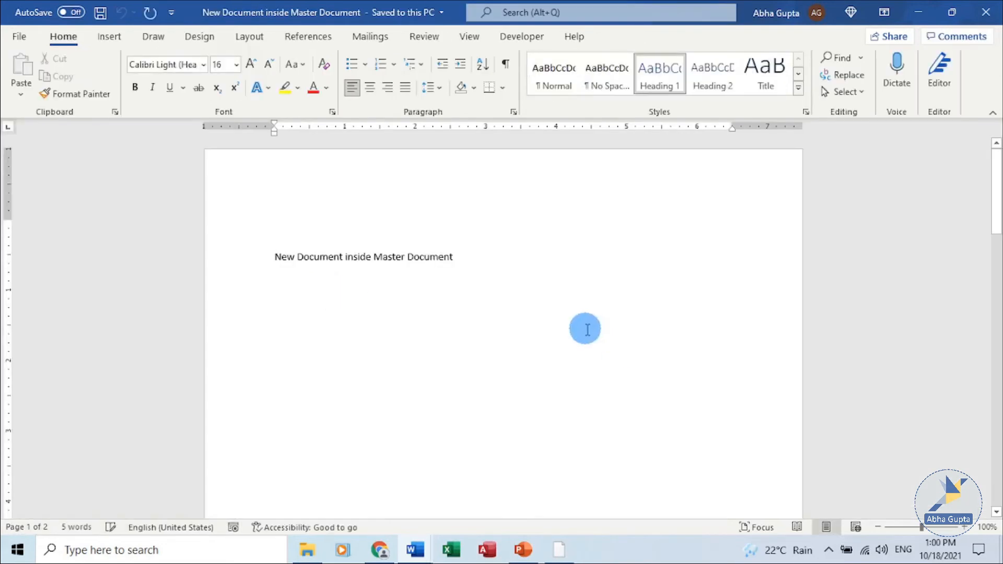
click(473, 258)
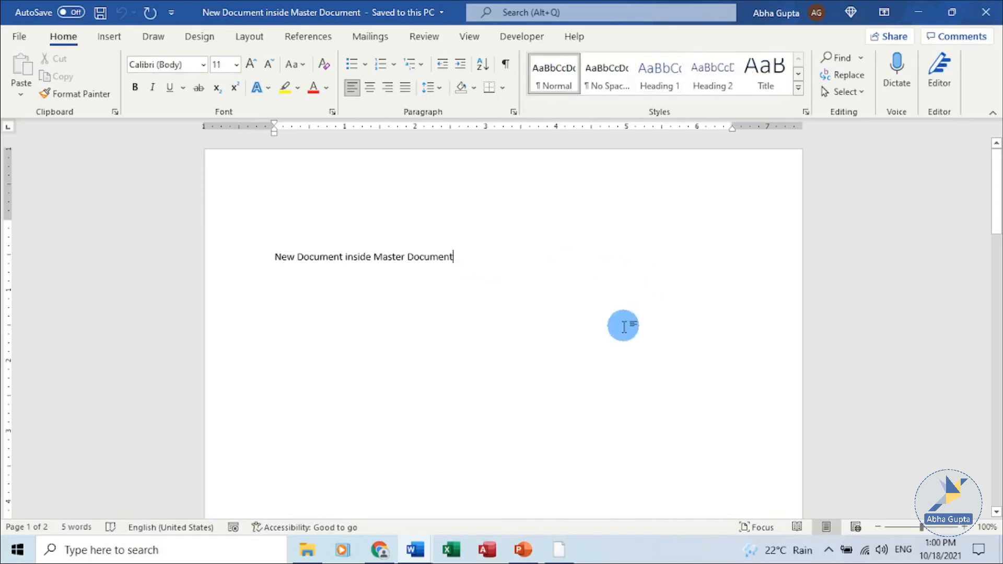
text(...111)
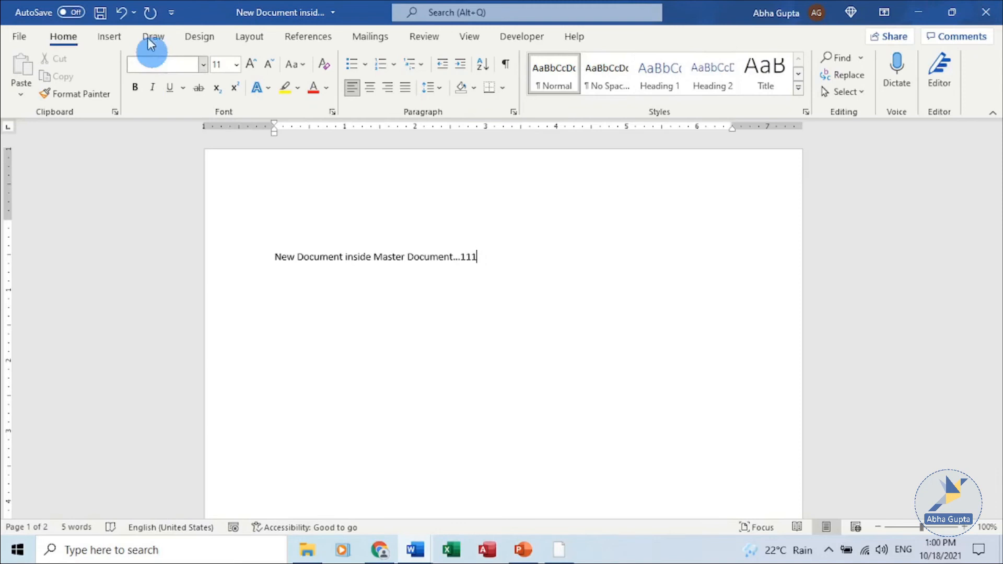
click(100, 12)
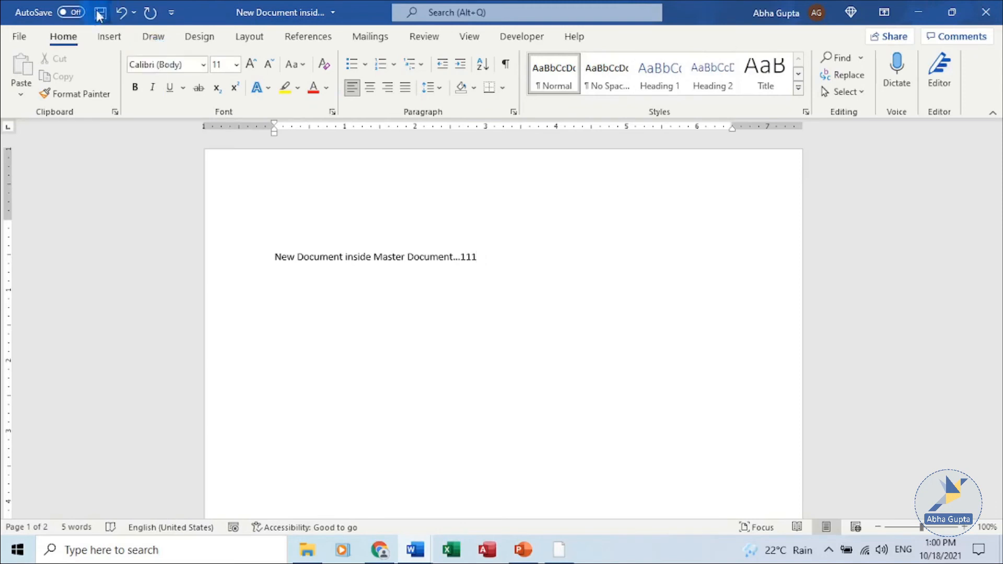
click(986, 12)
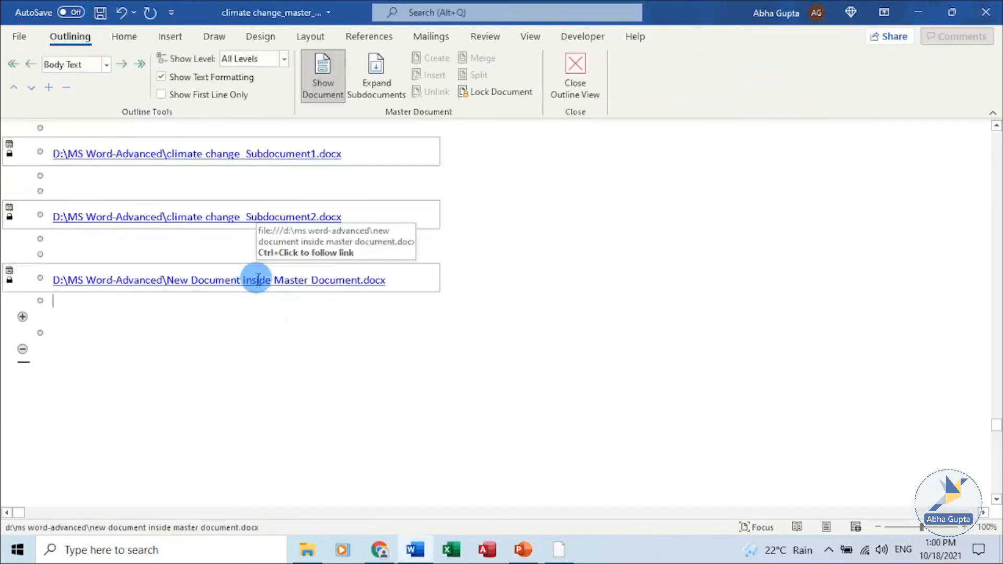
Step: Expand the subdocuments and scroll through the master document to review the new subdocument's text
click(367, 93)
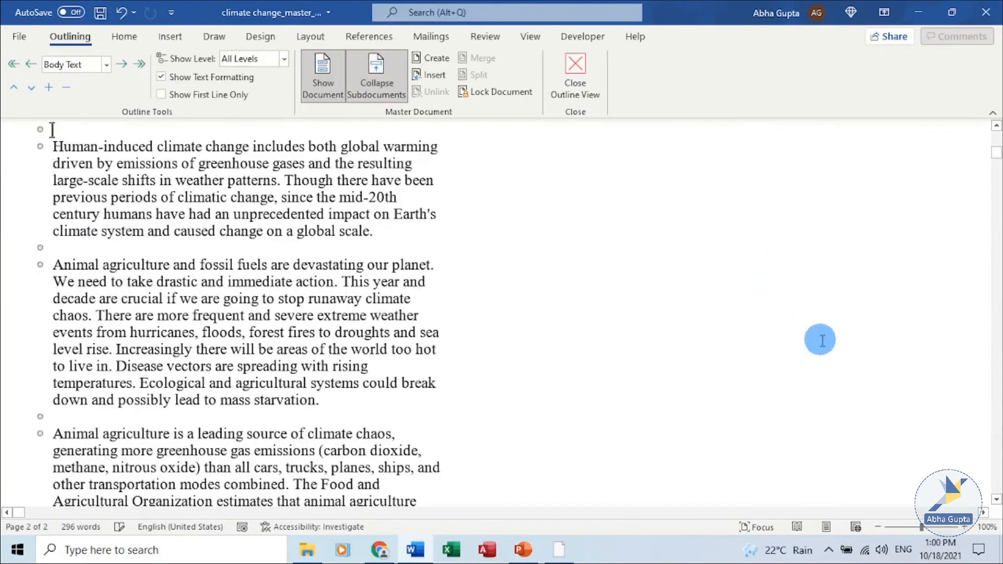
scroll(821, 340, down, 20)
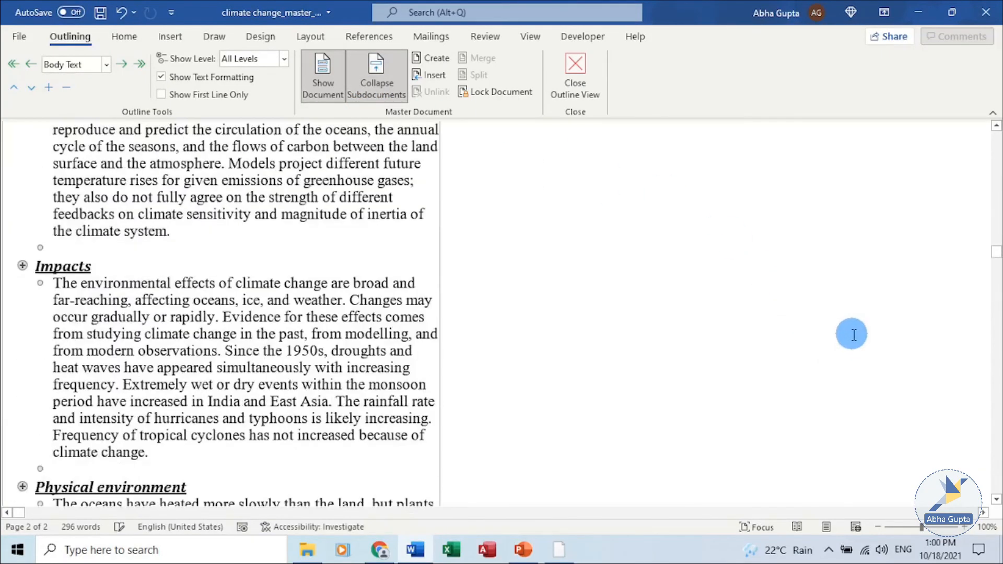
scroll(847, 333, down, 15)
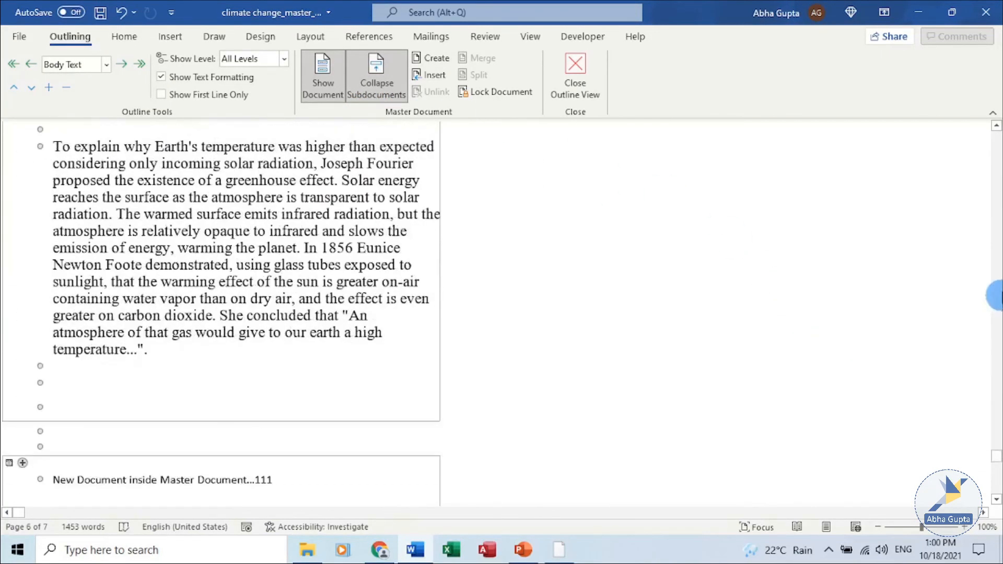
scroll(993, 241, down, 6)
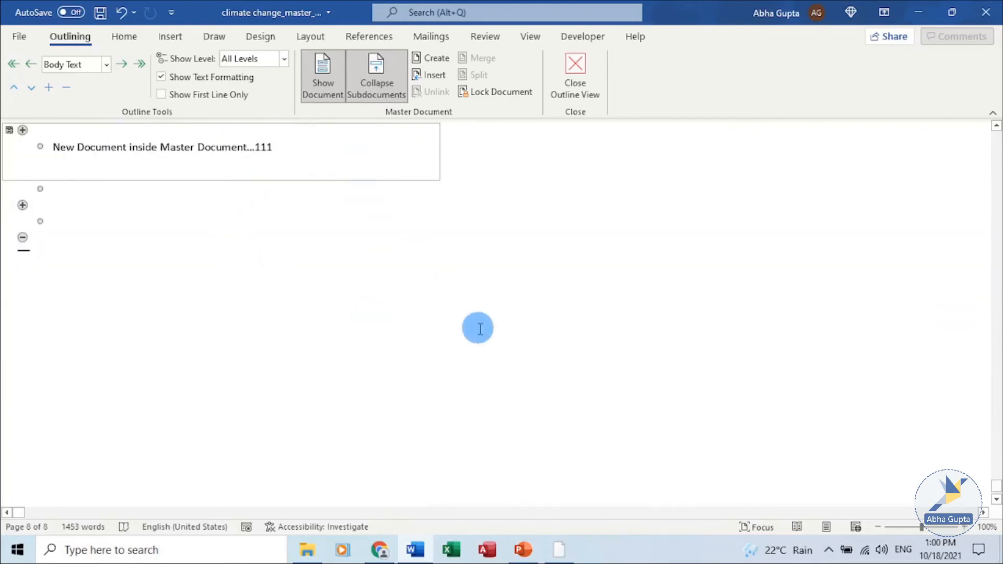
scroll(477, 329, up, 1)
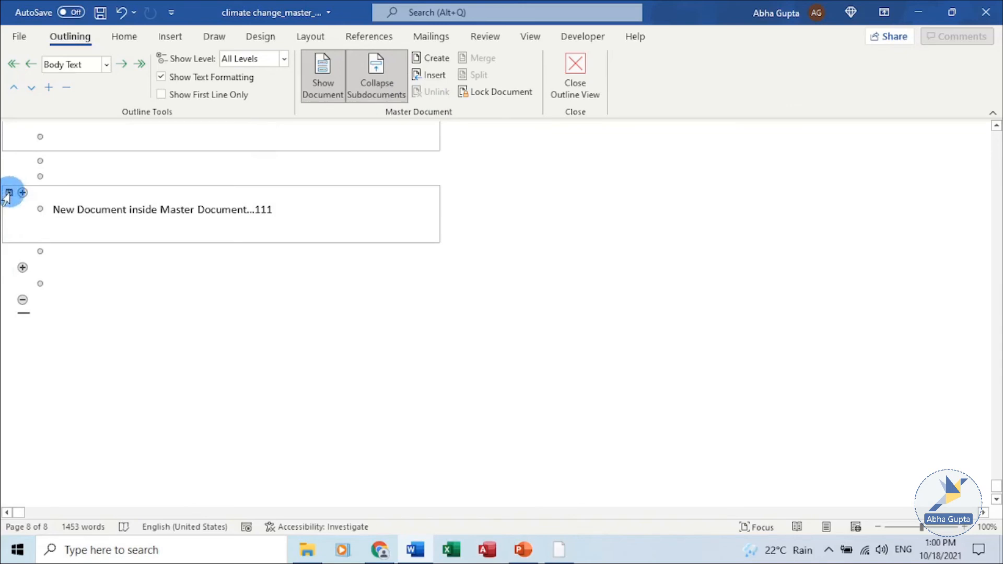
Step: Collapse the subdocuments again and scroll to the subdocument links
click(380, 103)
scroll(779, 354, down, 3)
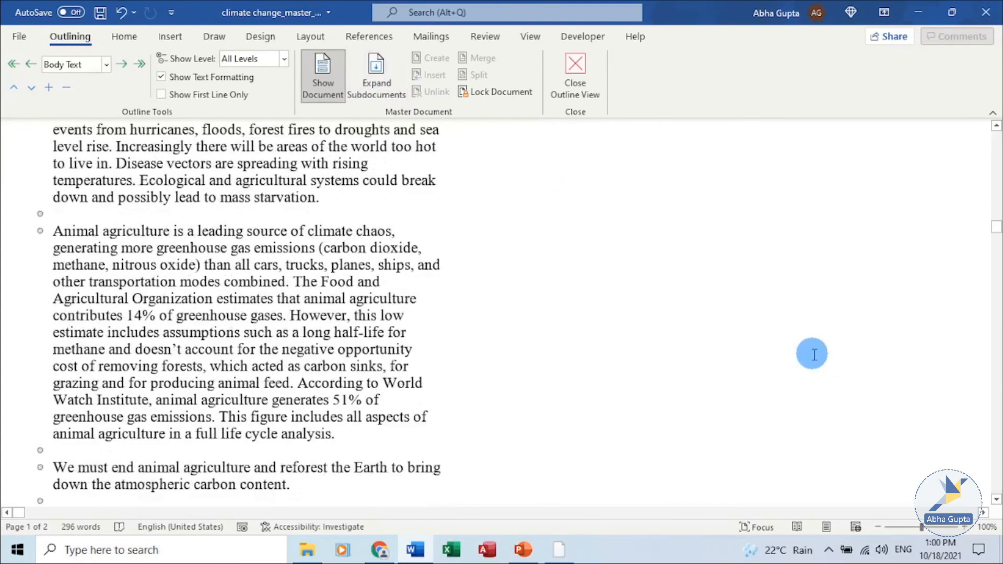
scroll(813, 355, down, 9)
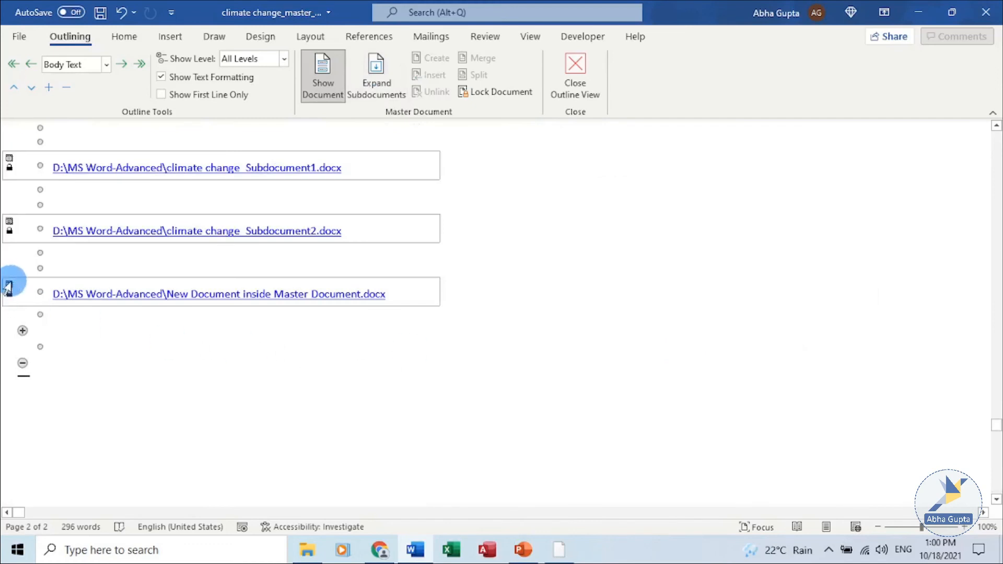
Step: Select the new subdocument's link and examine the options available in its context menu
click(7, 287)
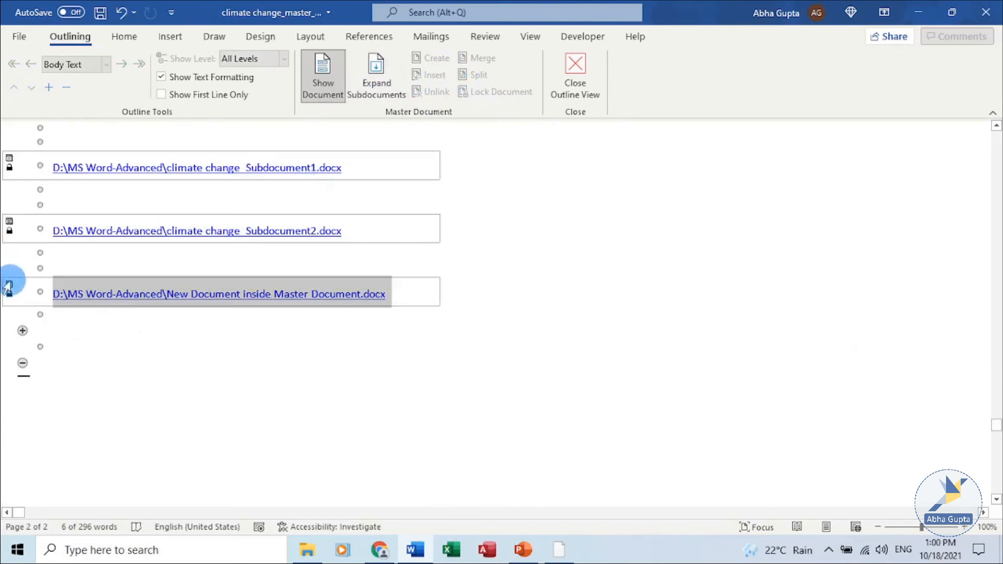
right_click(9, 288)
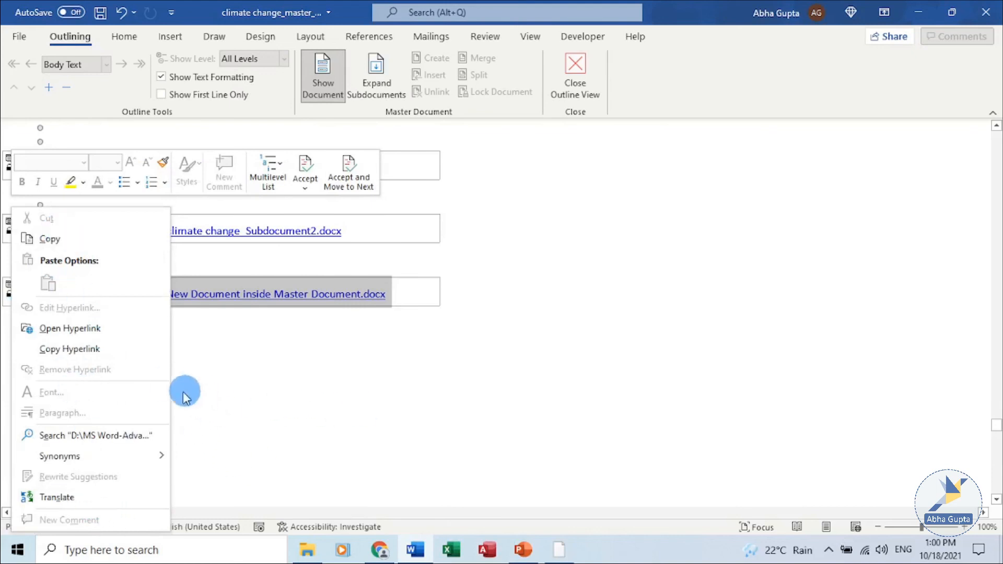
key(Escape)
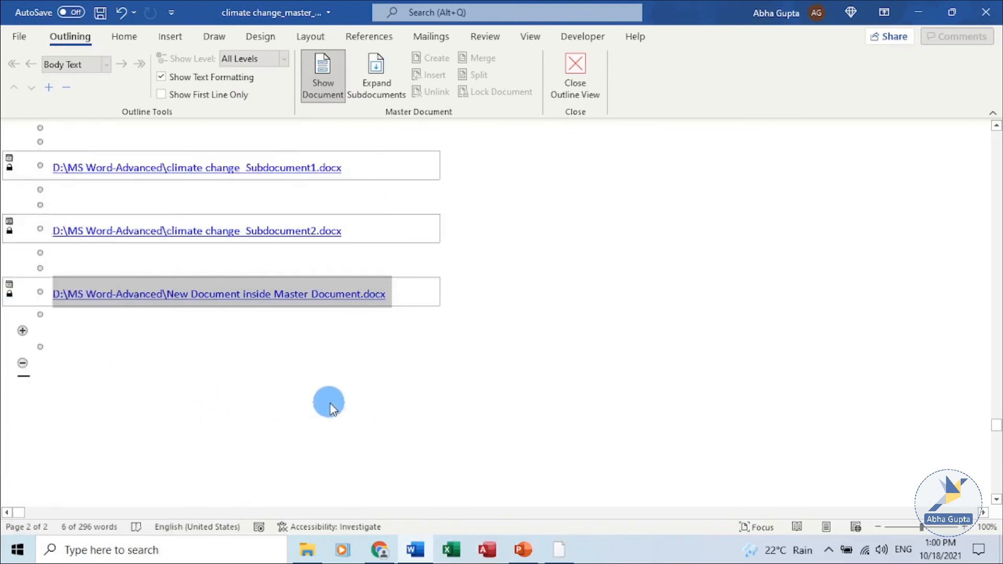
right_click(365, 292)
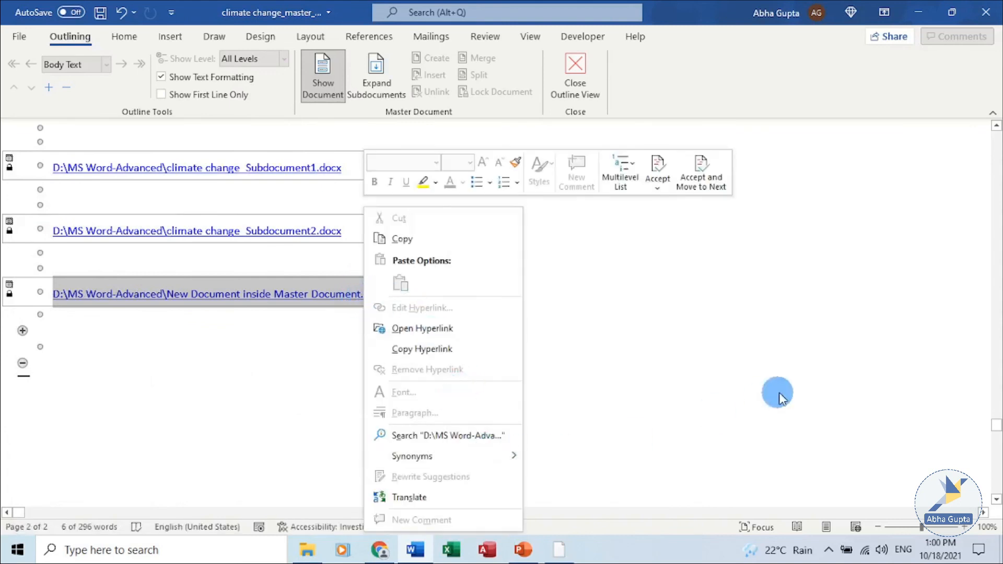
key(Escape)
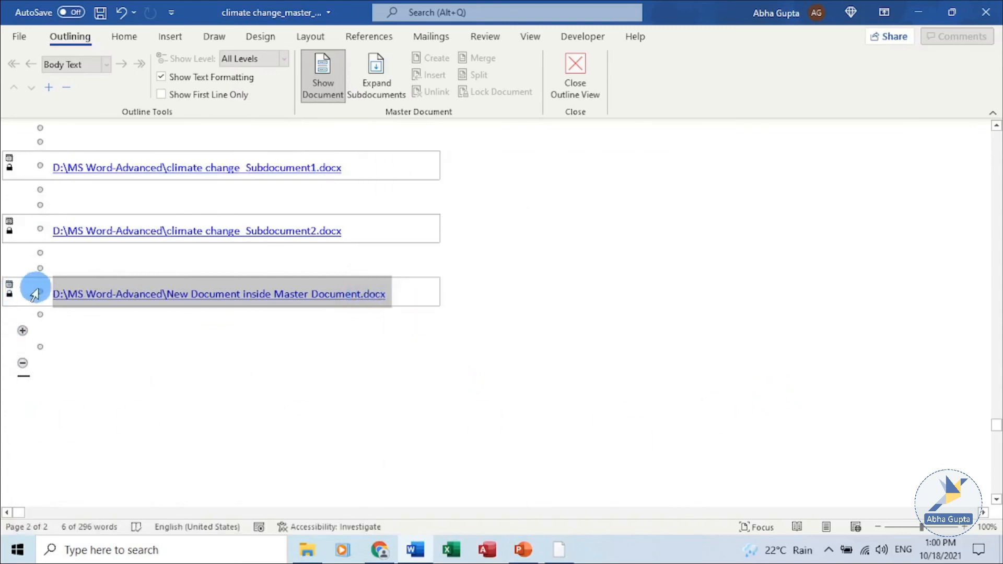